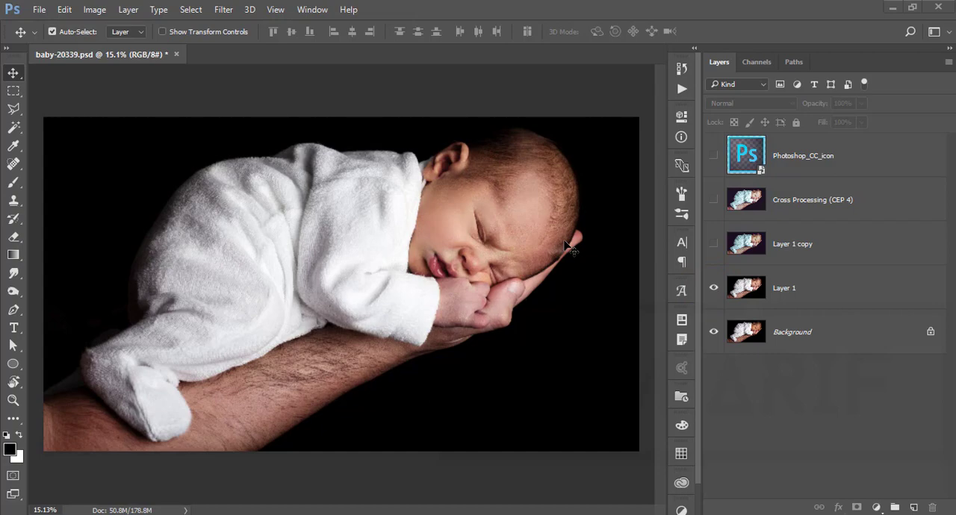
# - Show the Layer 1 copy and Cross Processing (CEP 4) layers to preview the finished edit
pyautogui.click(822, 287)
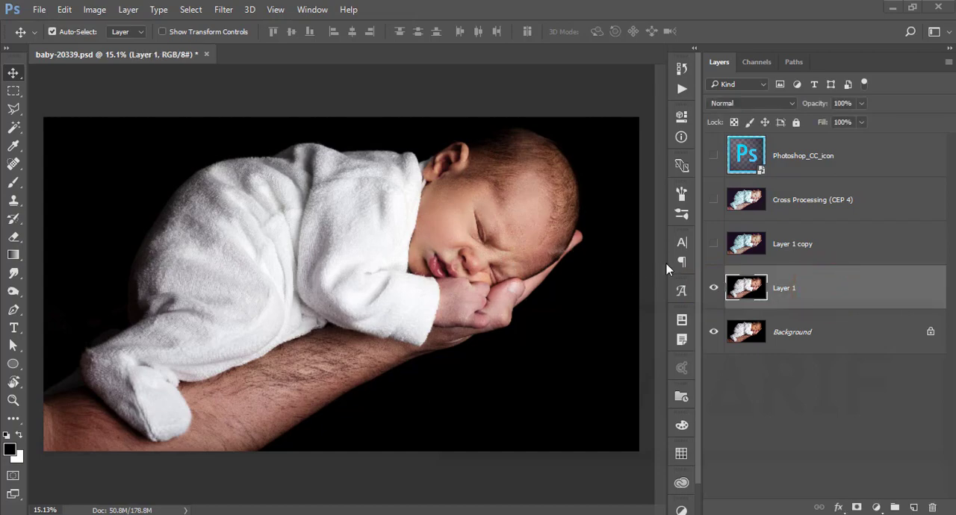
pyautogui.click(712, 244)
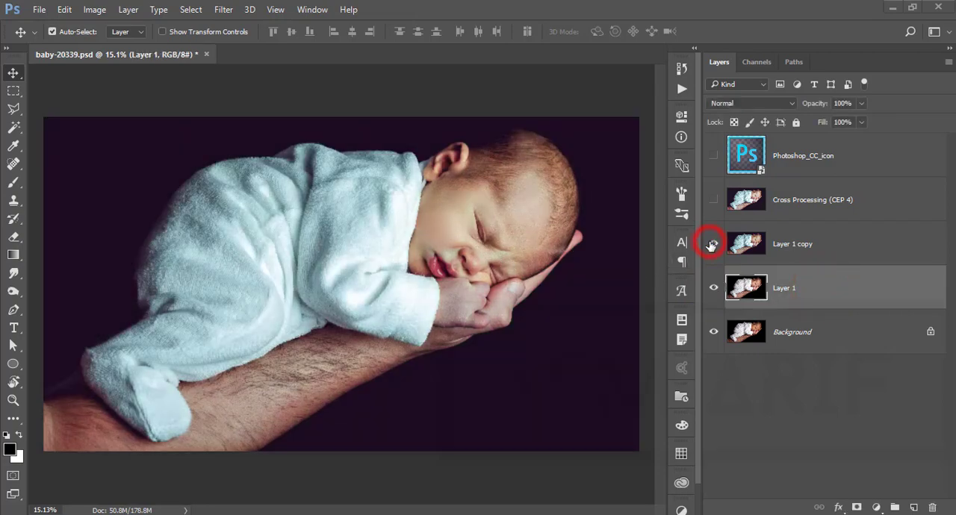
pyautogui.click(715, 200)
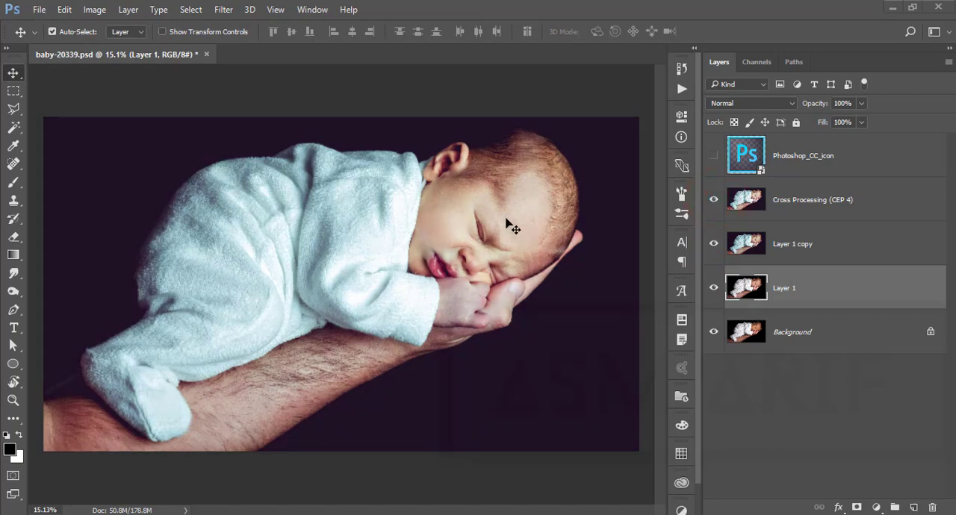
# - Close baby-20339.psd and open the original photo baby-20339.jpg from the 22-7-19 folder
pyautogui.click(209, 55)
pyautogui.click(490, 211)
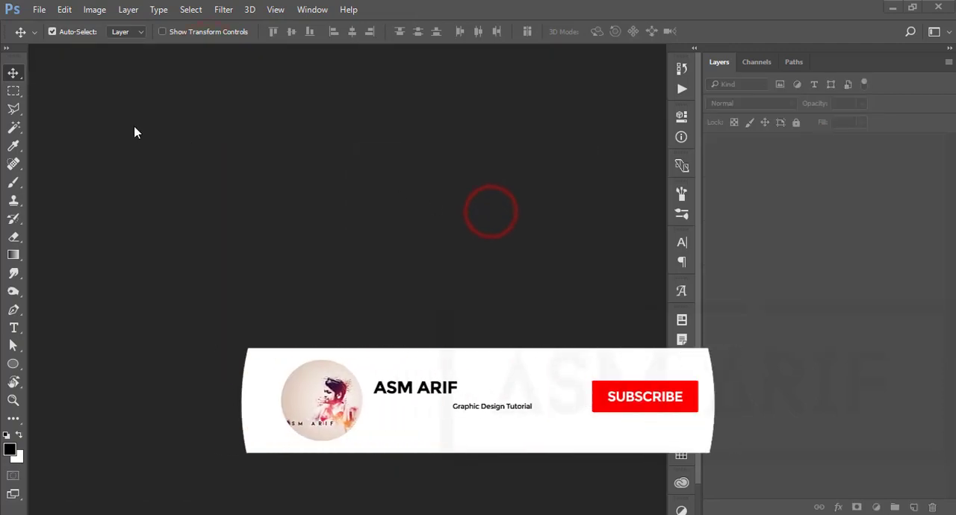
pyautogui.click(39, 9)
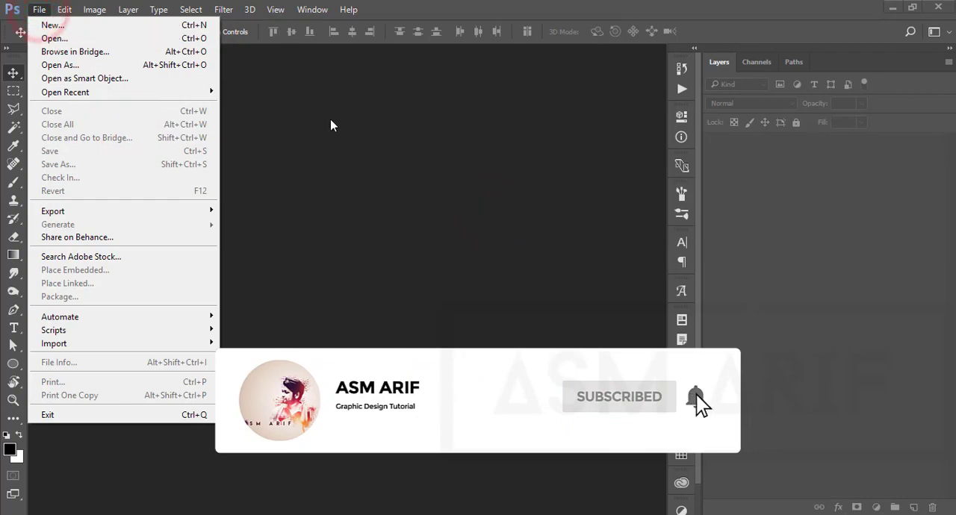
pyautogui.click(330, 124)
pyautogui.click(39, 9)
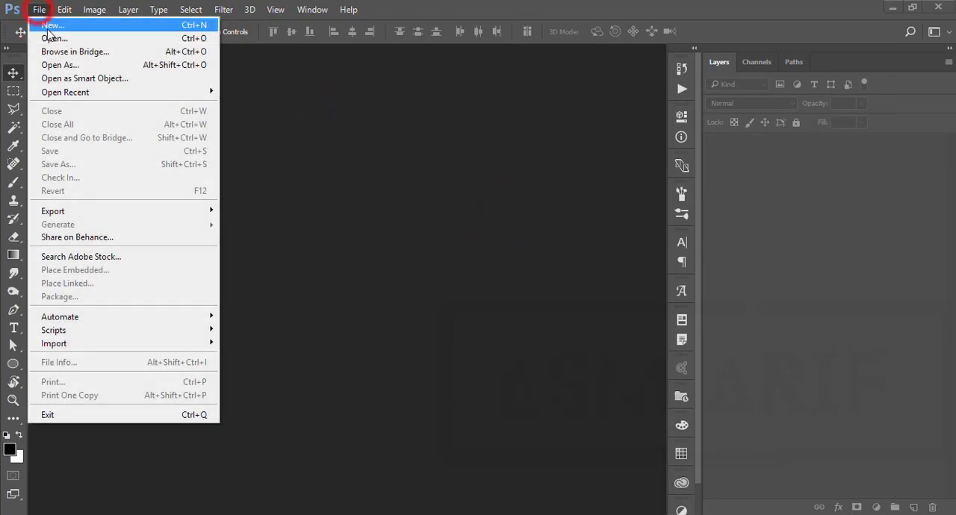
pyautogui.click(51, 38)
pyautogui.click(398, 147)
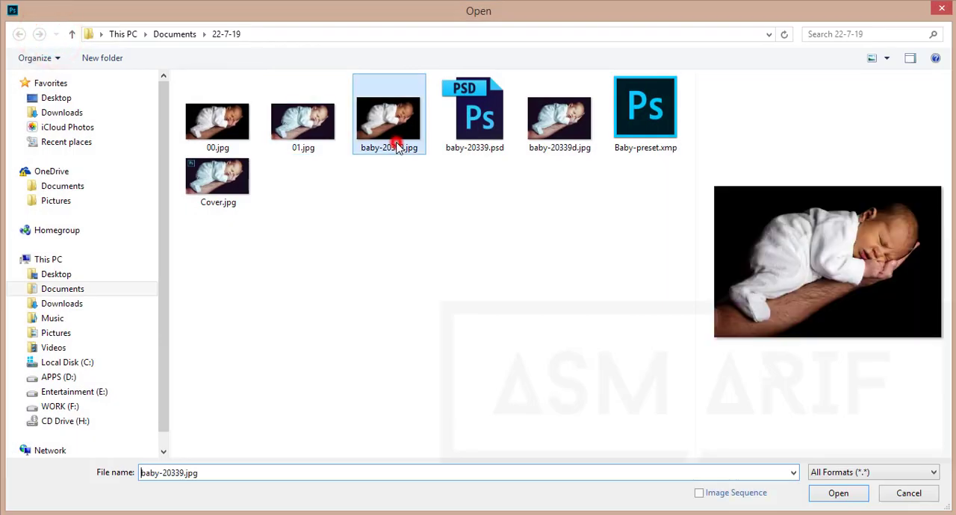
pyautogui.click(835, 494)
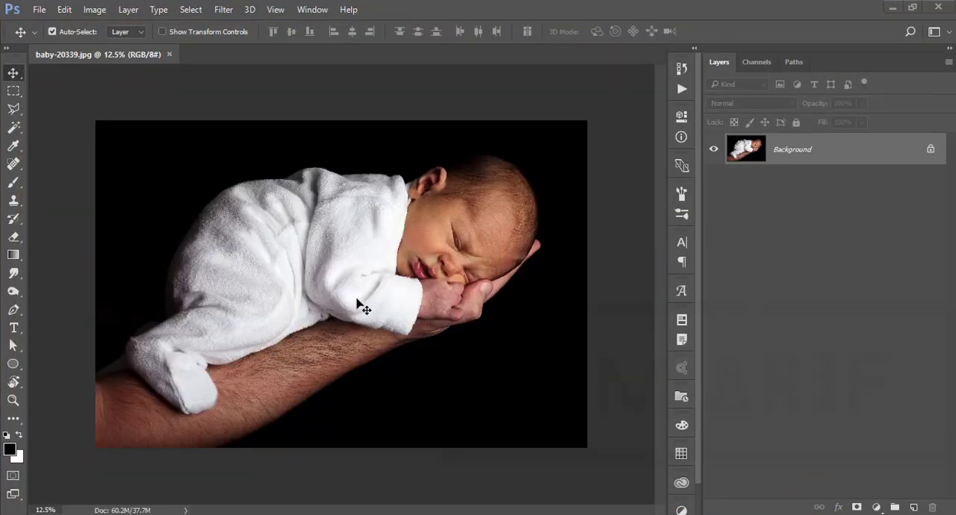
# - Duplicate the Background layer and rename the copy main
pyautogui.scroll(2, 360, 298)
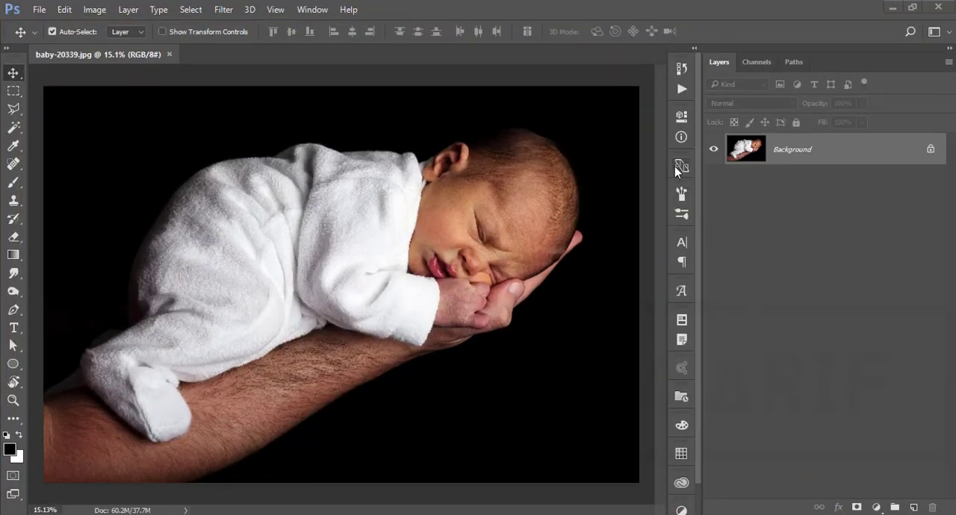
pyautogui.hotkey('ctrl', 'j')
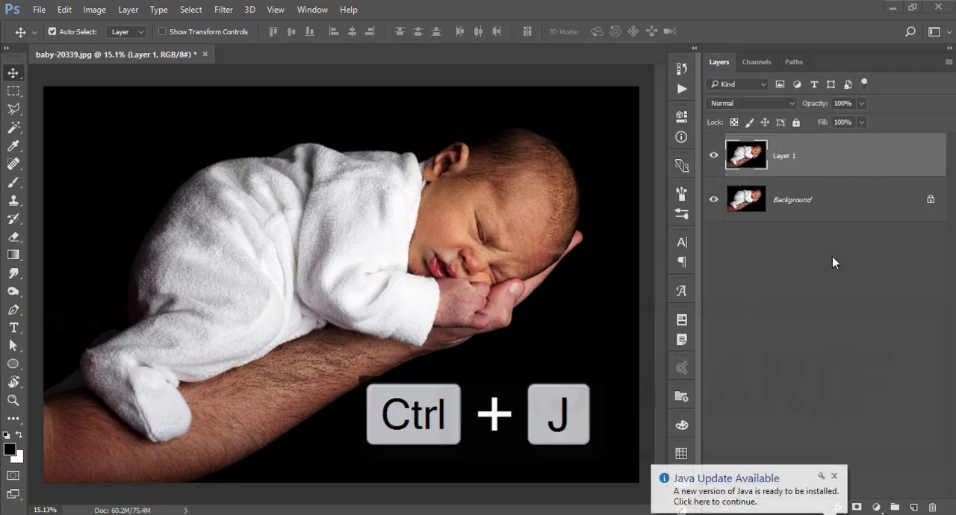
pyautogui.click(834, 475)
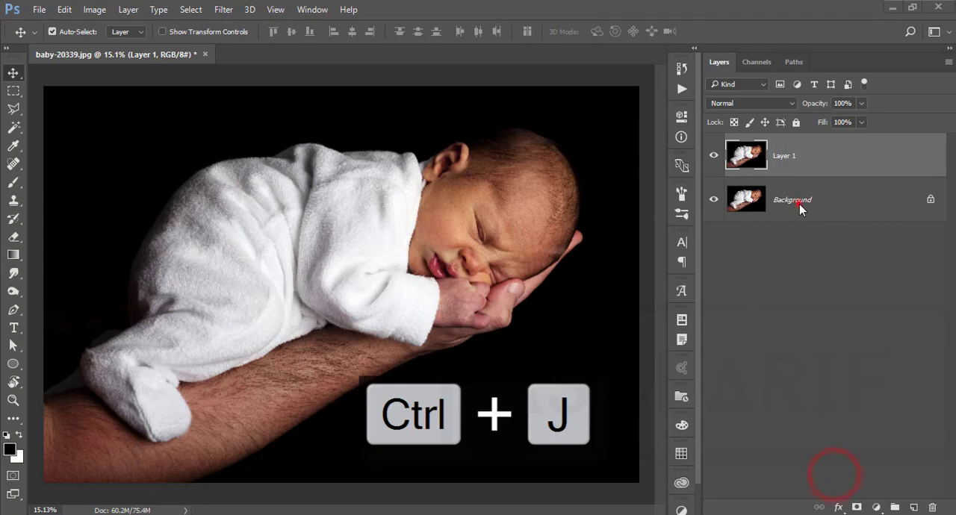
pyautogui.click(714, 156)
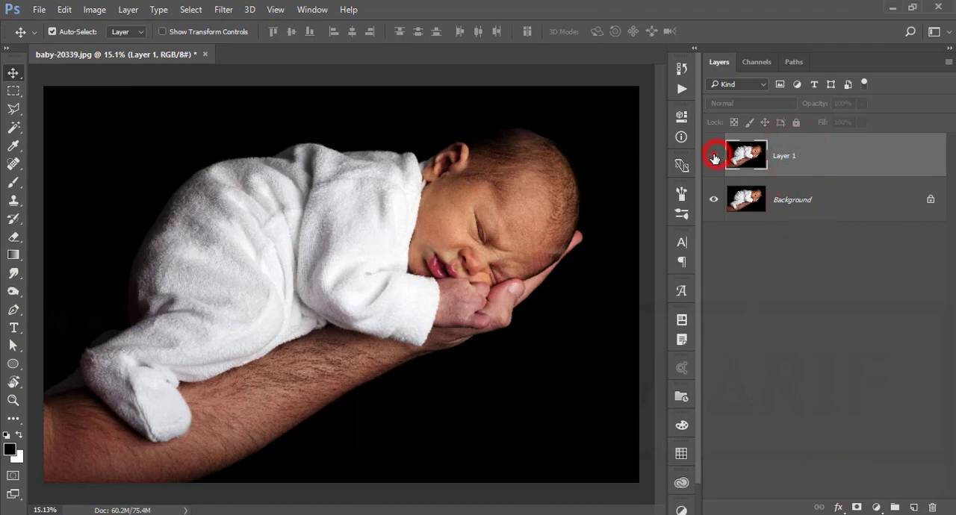
pyautogui.click(714, 156)
pyautogui.doubleClick(783, 156)
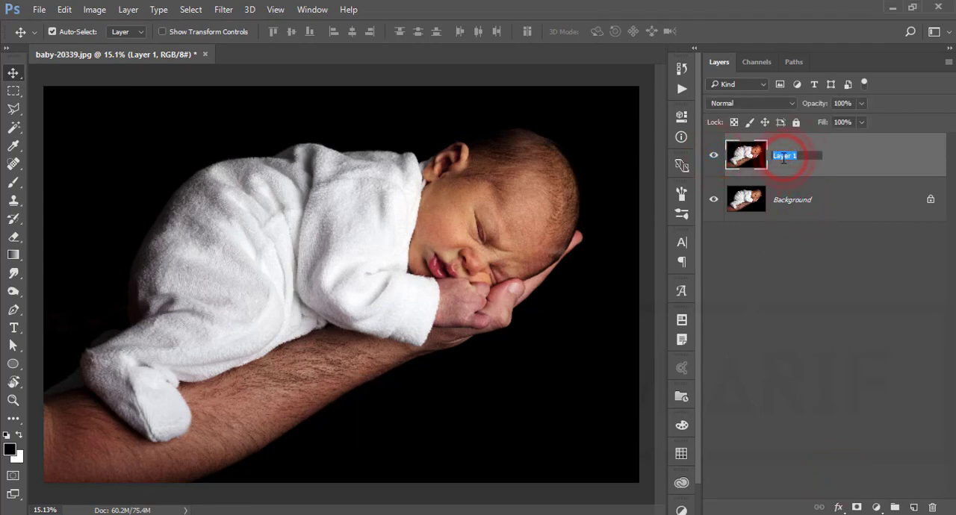
pyautogui.write('main')
pyautogui.press('Return')
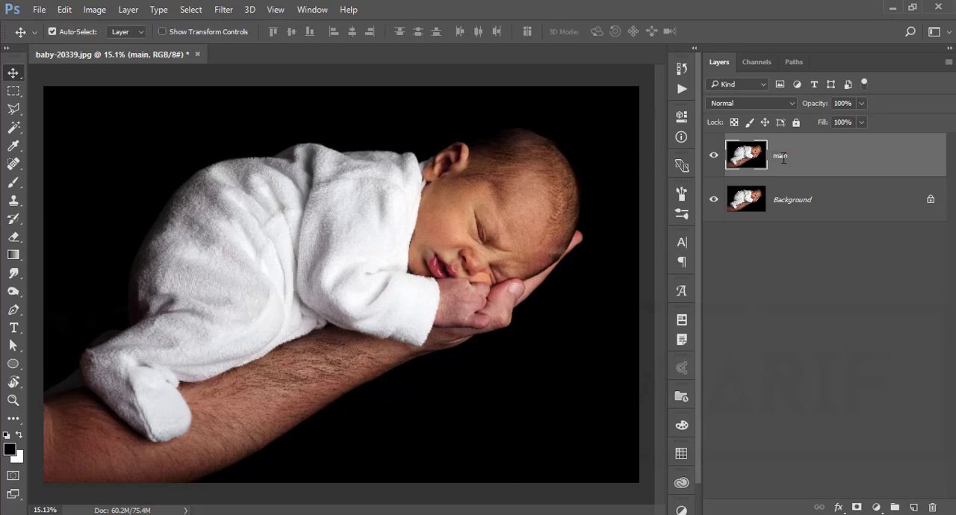
# - Run SkinFiner on the main layer with Skin Tone Hue -30, Saturation -33, Brightness +38, Contrast +28, Shadow +12 and Highlight +21
pyautogui.click(222, 9)
pyautogui.moveTo(269, 331)
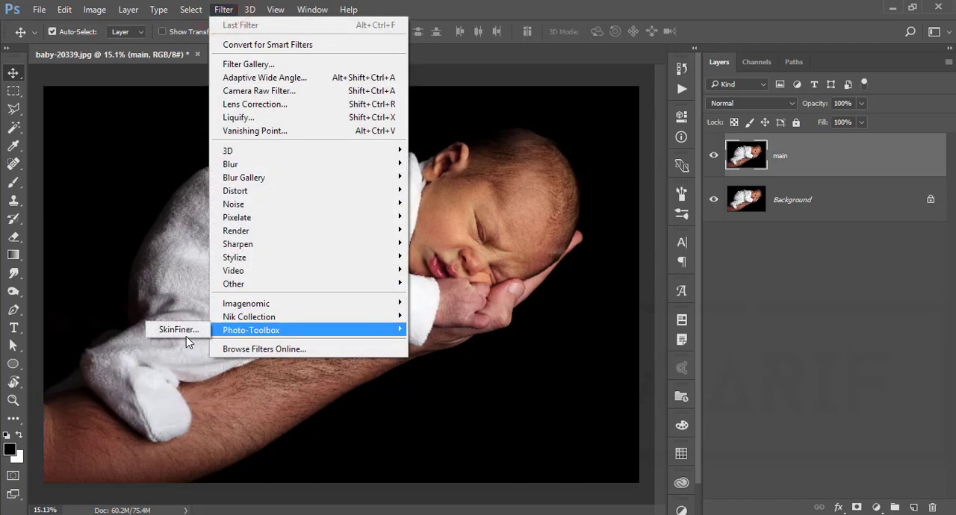
pyautogui.click(182, 331)
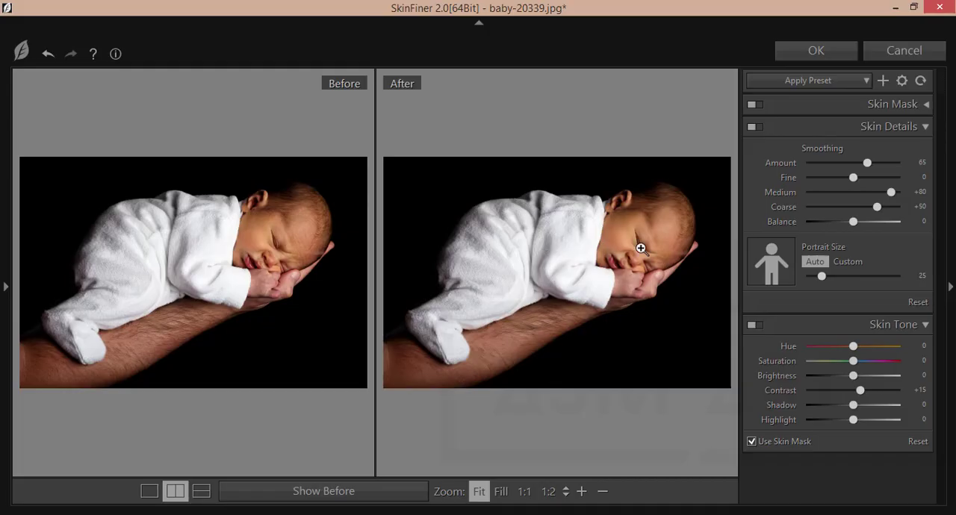
pyautogui.click(637, 249)
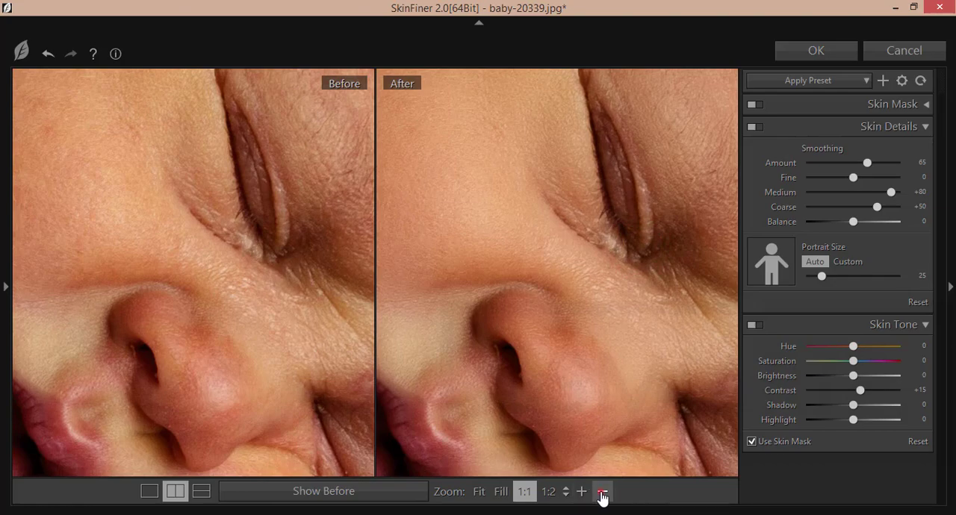
pyautogui.click(602, 491)
pyautogui.click(602, 491)
pyautogui.click(602, 492)
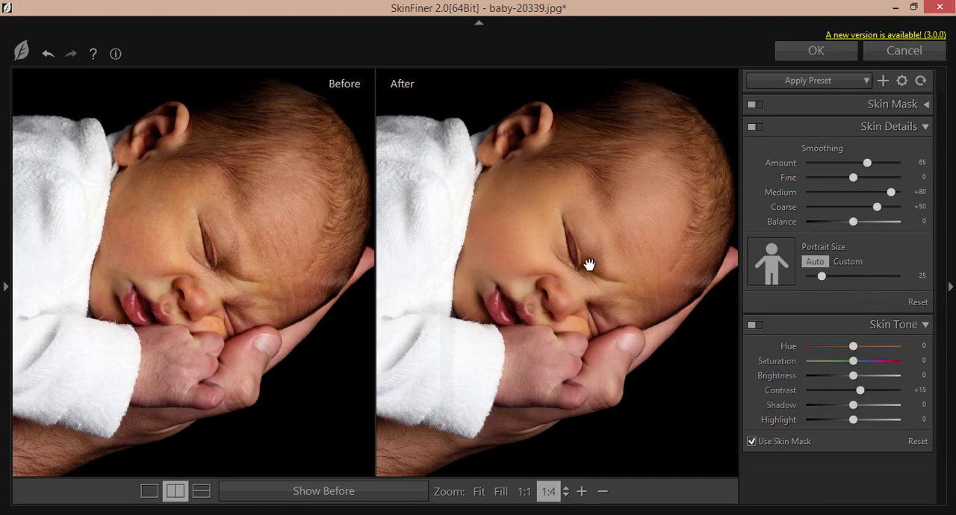
pyautogui.moveTo(850, 362)
pyautogui.mouseDown()
pyautogui.moveTo(846, 346)
pyautogui.moveTo(859, 377)
pyautogui.moveTo(871, 378)
pyautogui.moveTo(837, 363)
pyautogui.moveTo(847, 347)
pyautogui.moveTo(839, 353)
pyautogui.mouseUp()
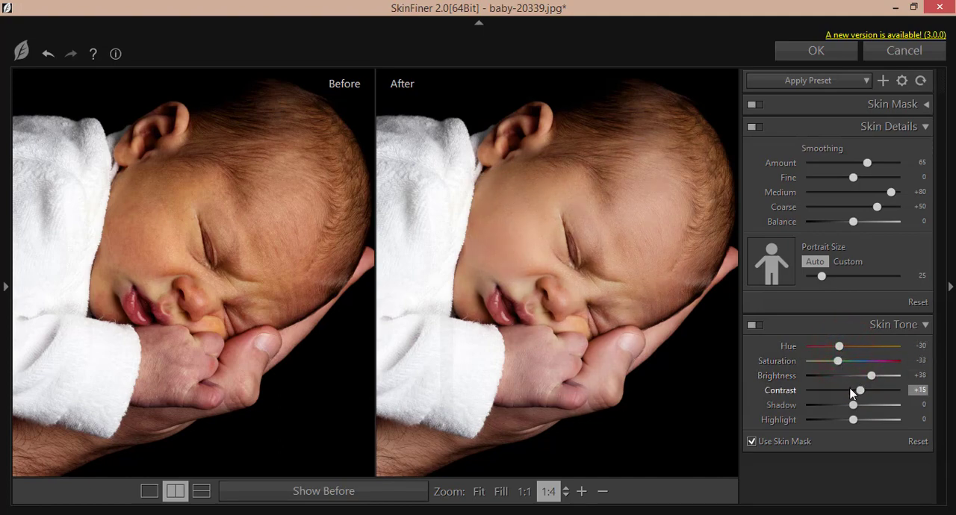
pyautogui.moveTo(864, 396)
pyautogui.mouseDown()
pyautogui.moveTo(842, 407)
pyautogui.moveTo(859, 406)
pyautogui.moveTo(854, 420)
pyautogui.moveTo(864, 421)
pyautogui.mouseUp()
# - Set the skin smoothing Amount to 76 and Fine to +28, compare the before and after faces, and apply SkinFiner
pyautogui.moveTo(866, 163); pyautogui.dragTo(878, 163)
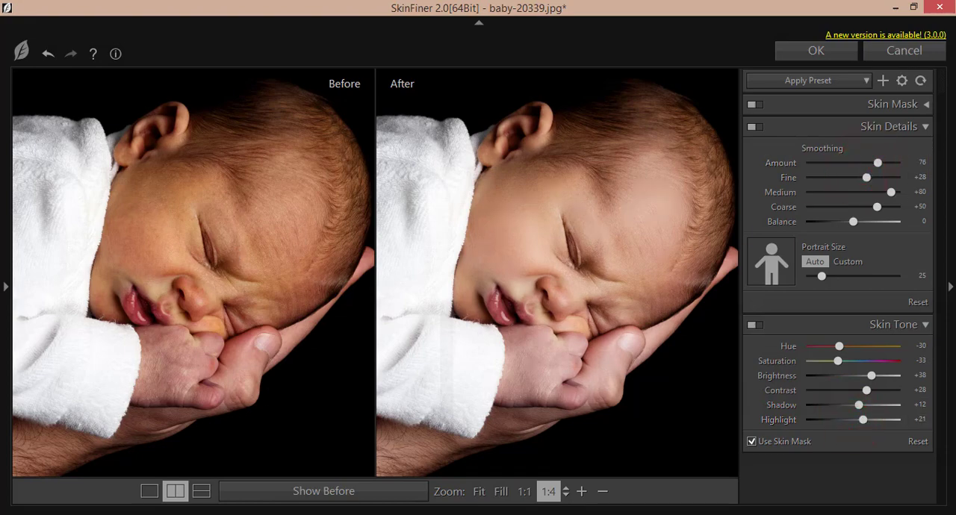
pyautogui.click(582, 491)
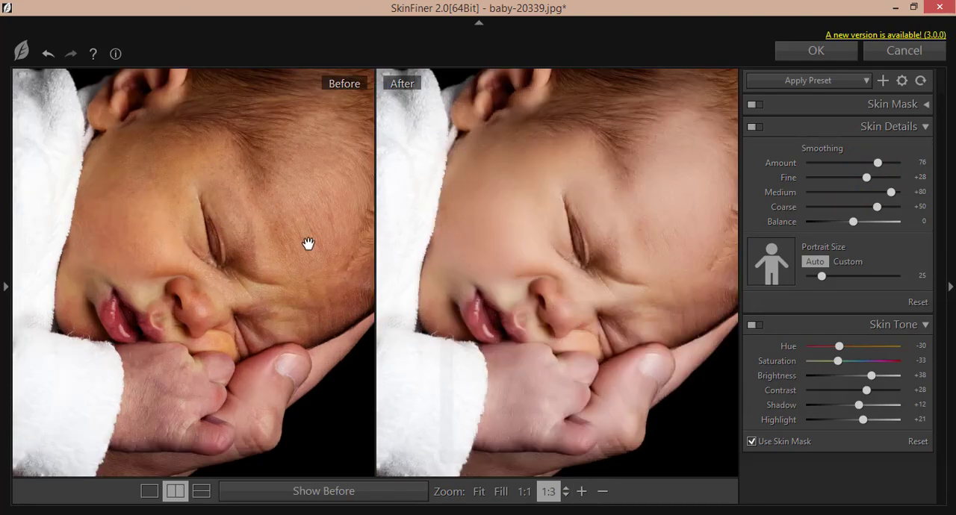
pyautogui.moveTo(679, 203); pyautogui.dragTo(606, 164)
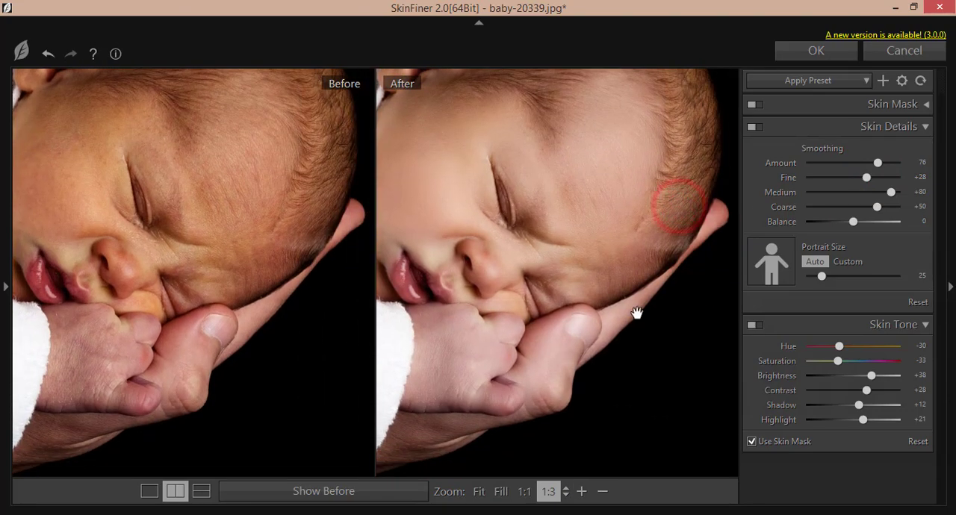
pyautogui.moveTo(558, 200); pyautogui.dragTo(657, 239)
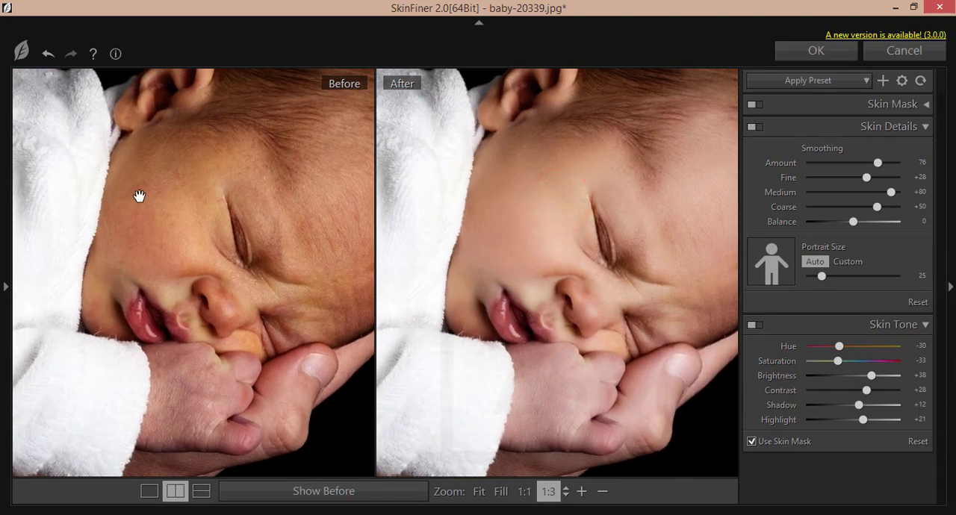
pyautogui.moveTo(668, 294); pyautogui.dragTo(614, 232)
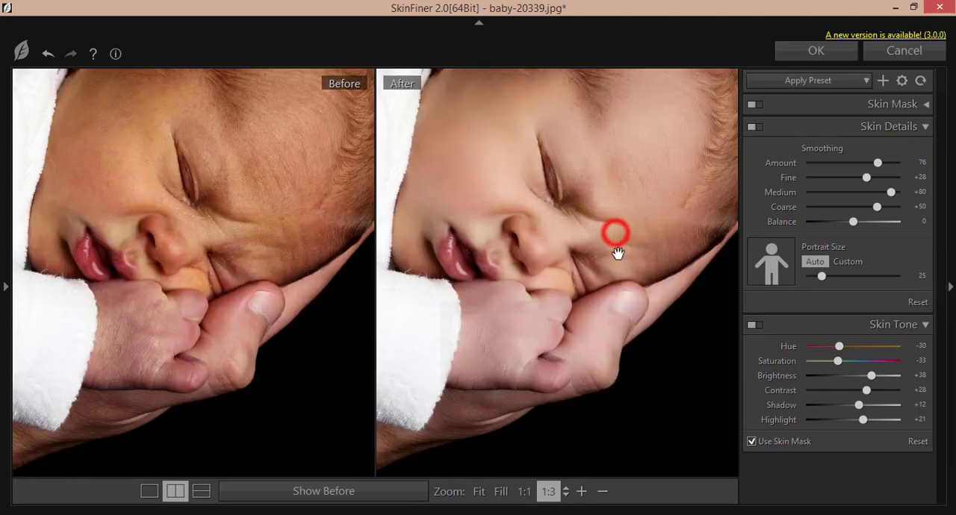
pyautogui.click(812, 57)
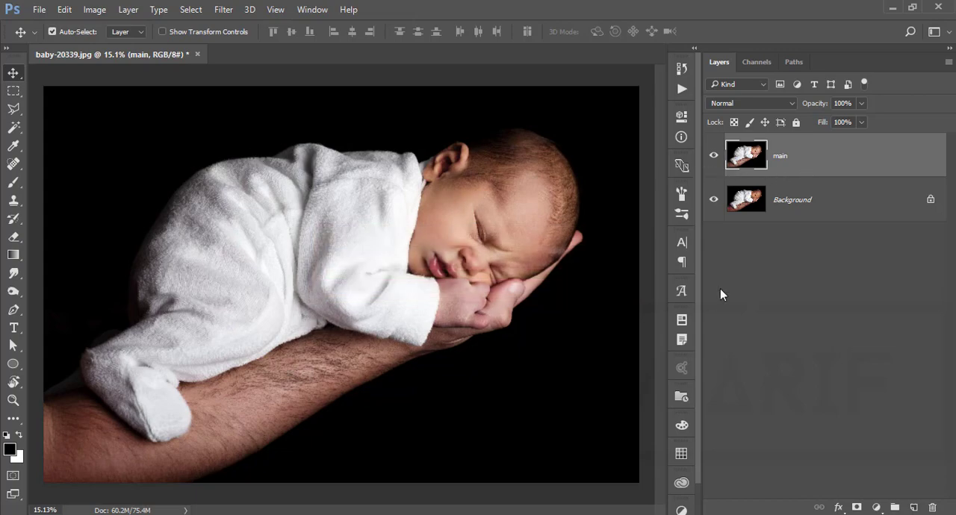
# - Duplicate the main layer and rename the copy prs
pyautogui.hotkey('ctrl', 'j')
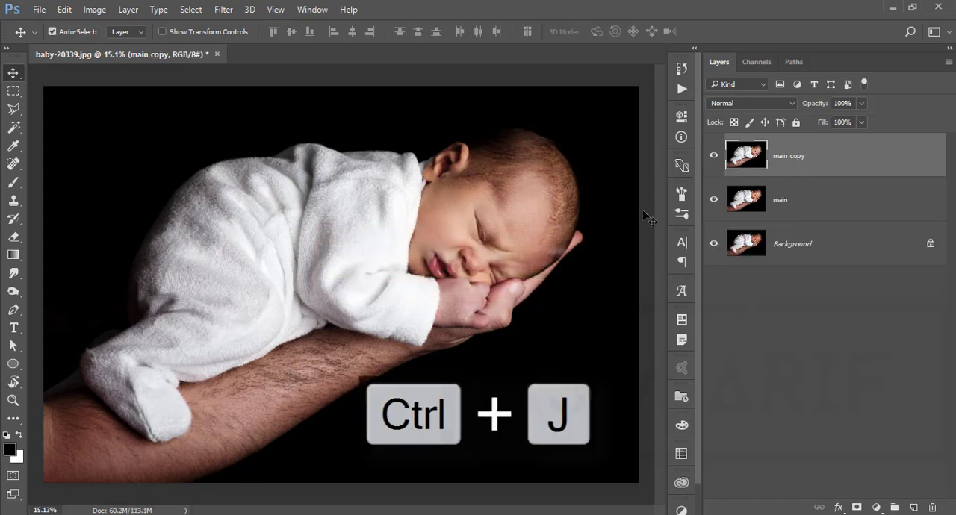
pyautogui.doubleClick(784, 156)
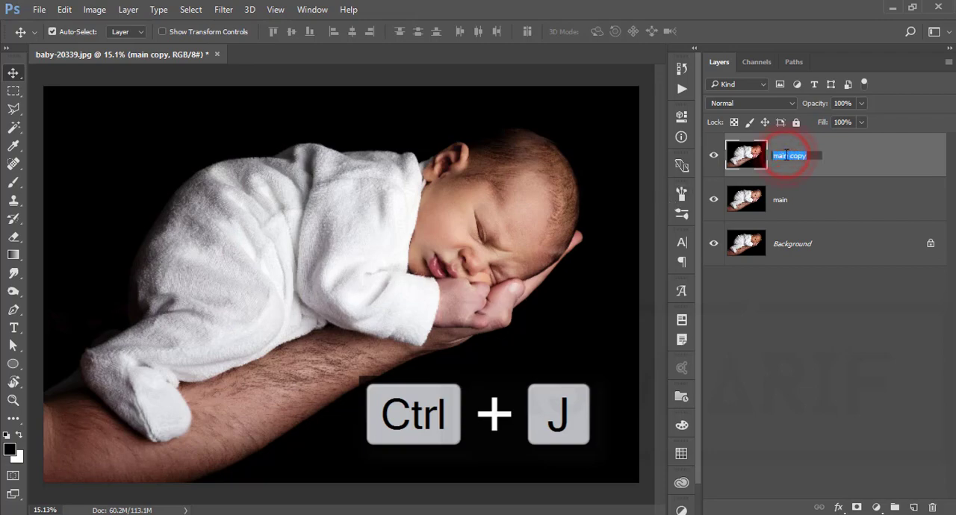
pyautogui.write('prs')
pyautogui.press('Return')
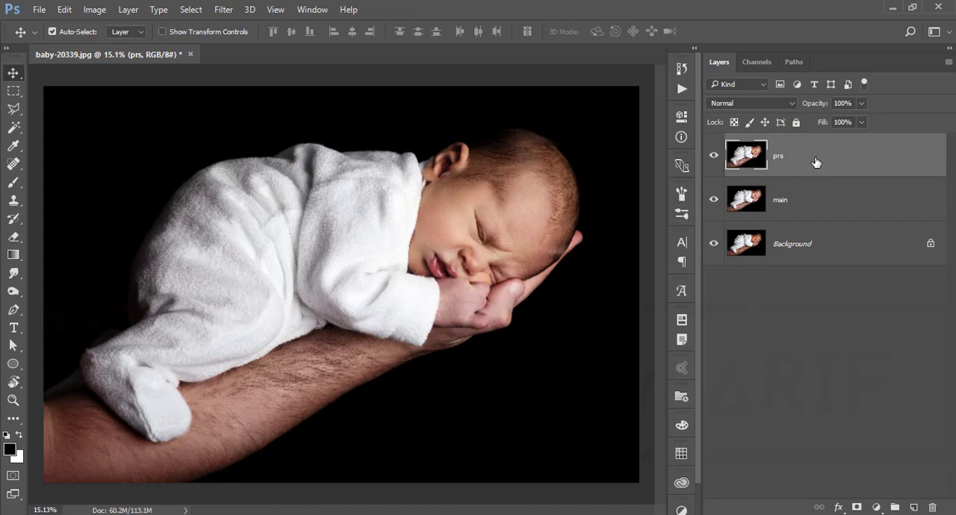
pyautogui.click(704, 154)
# - Start the Camera Raw Filter on the prs layer and load the settings from Baby-preset.xmp
pyautogui.click(225, 10)
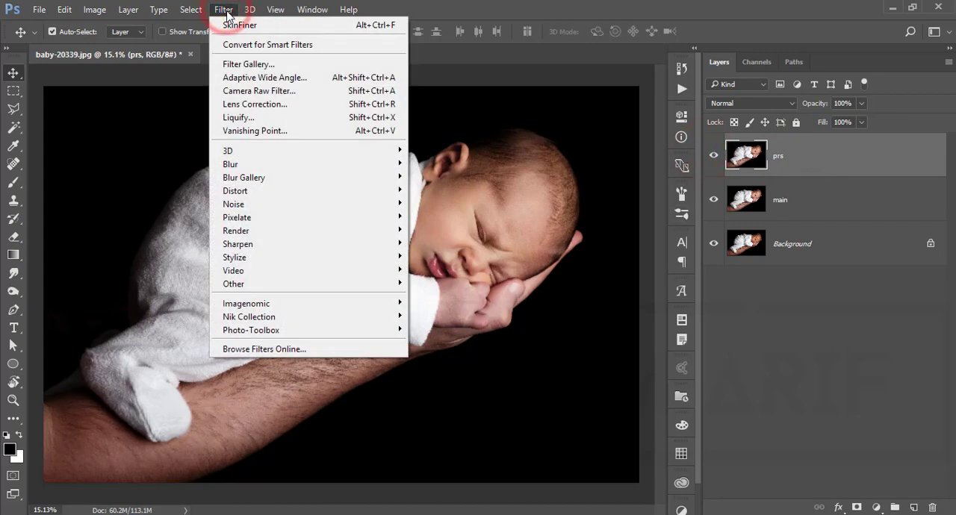
pyautogui.click(230, 92)
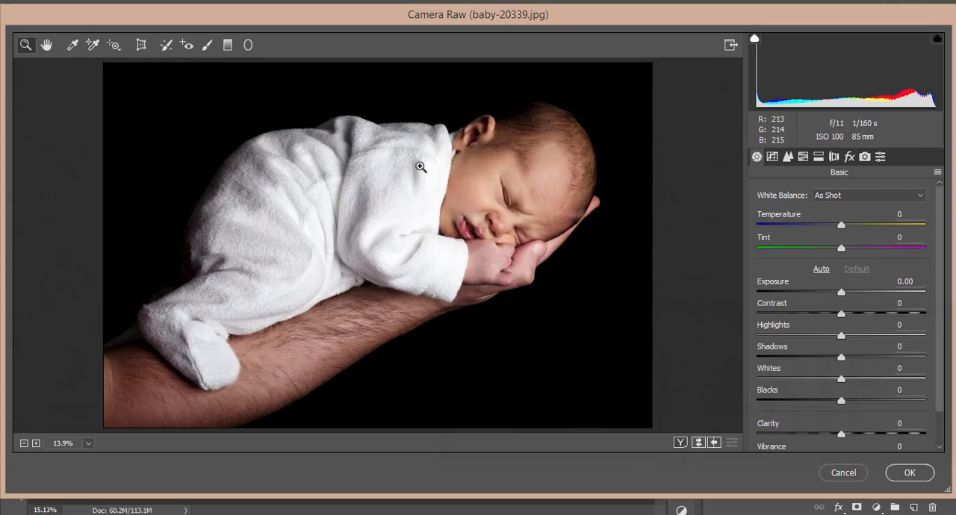
pyautogui.click(342, 22)
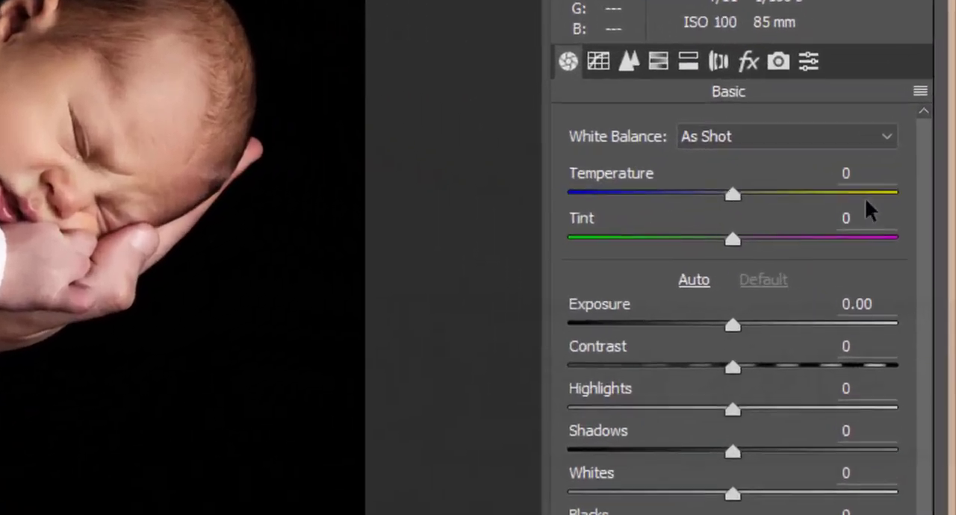
pyautogui.click(938, 172)
pyautogui.click(794, 370)
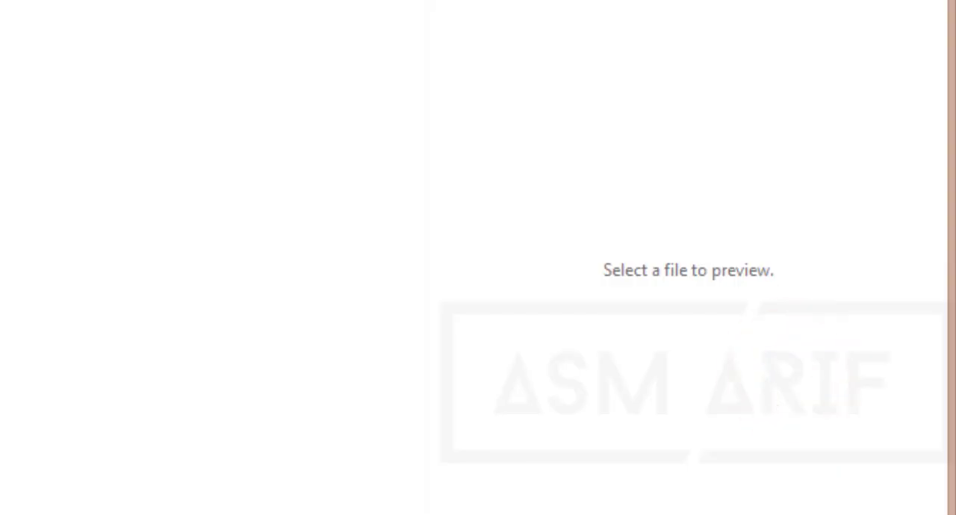
pyautogui.doubleClick(6, 183)
pyautogui.click(93, 135)
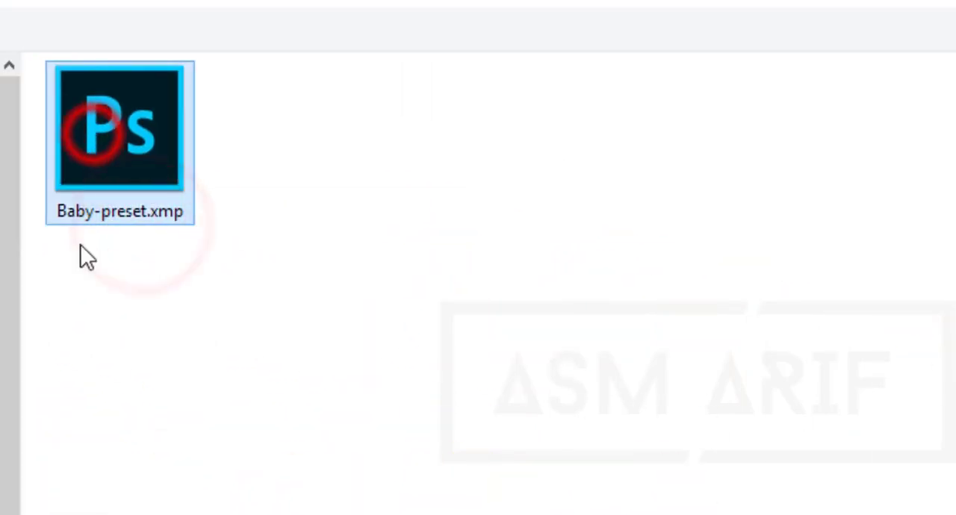
pyautogui.click(882, 513)
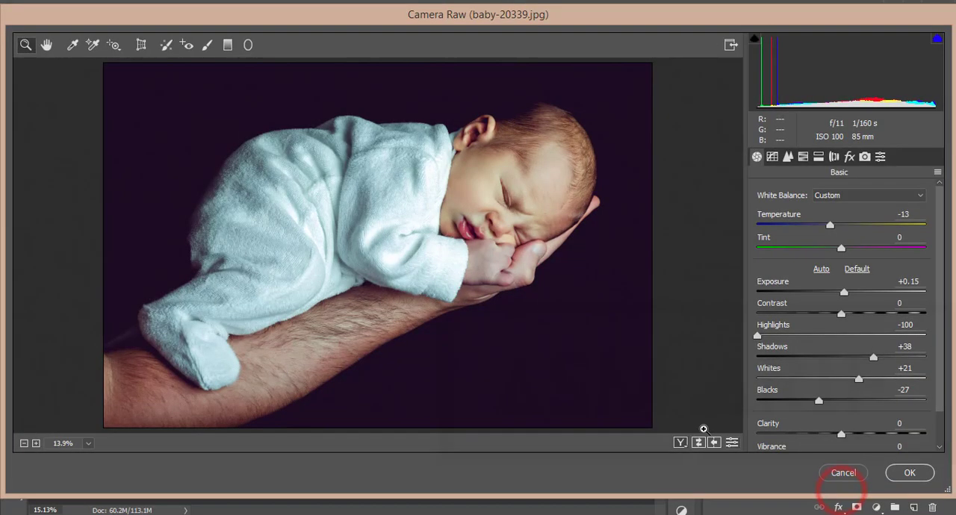
pyautogui.click(500, 196)
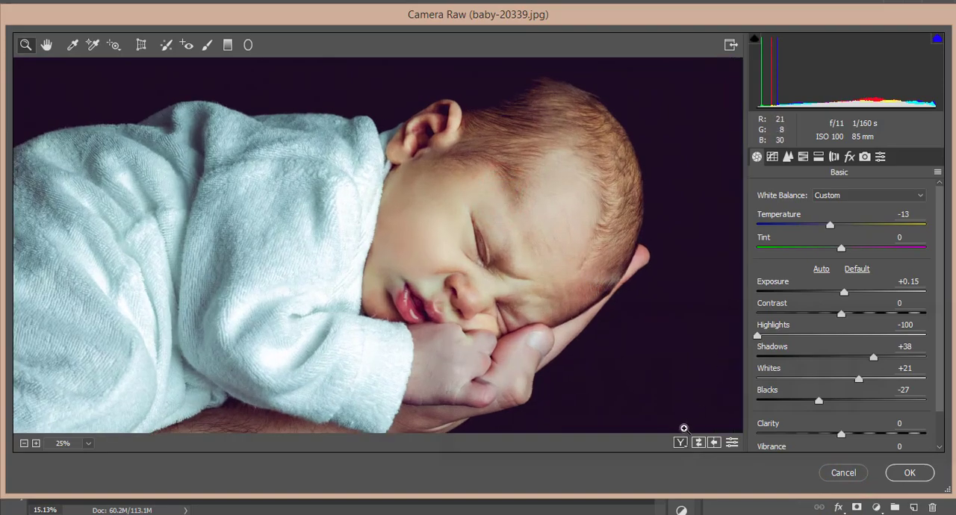
# - Show the before and after versions side by side, framed on the baby, and review the preset's Basic adjustments
pyautogui.click(681, 443)
pyautogui.keyDown('alt'); pyautogui.click(582, 256); pyautogui.keyUp('alt')
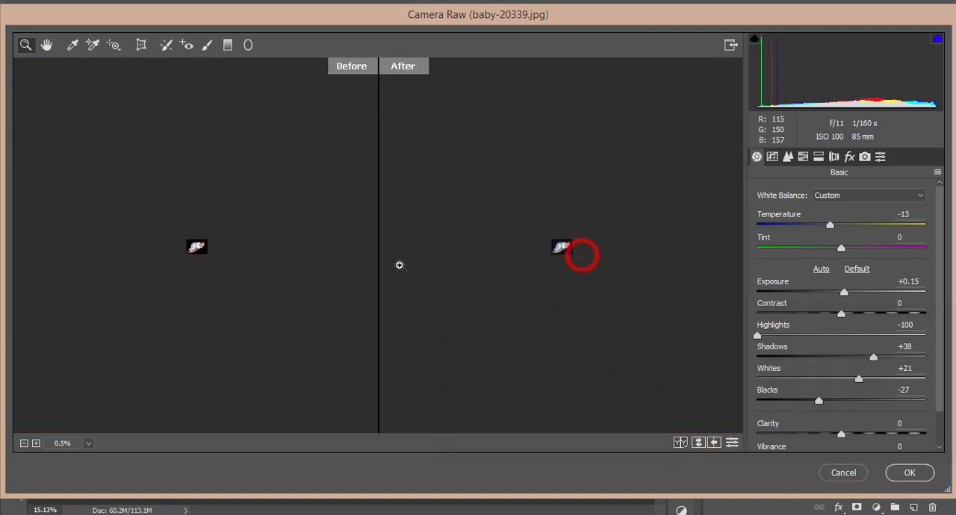
pyautogui.moveTo(400, 266); pyautogui.dragTo(564, 256)
pyautogui.moveTo(291, 239); pyautogui.dragTo(221, 225)
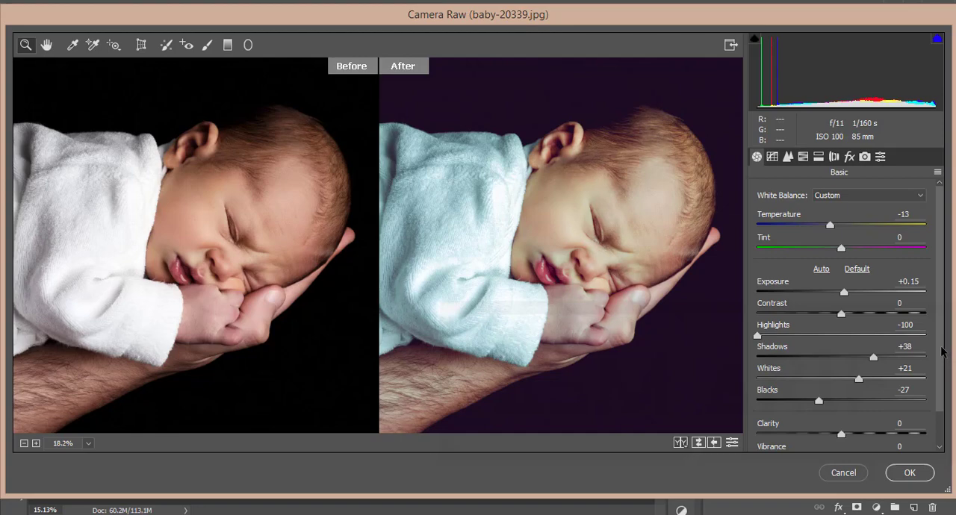
pyautogui.scroll(-2, 930, 376)
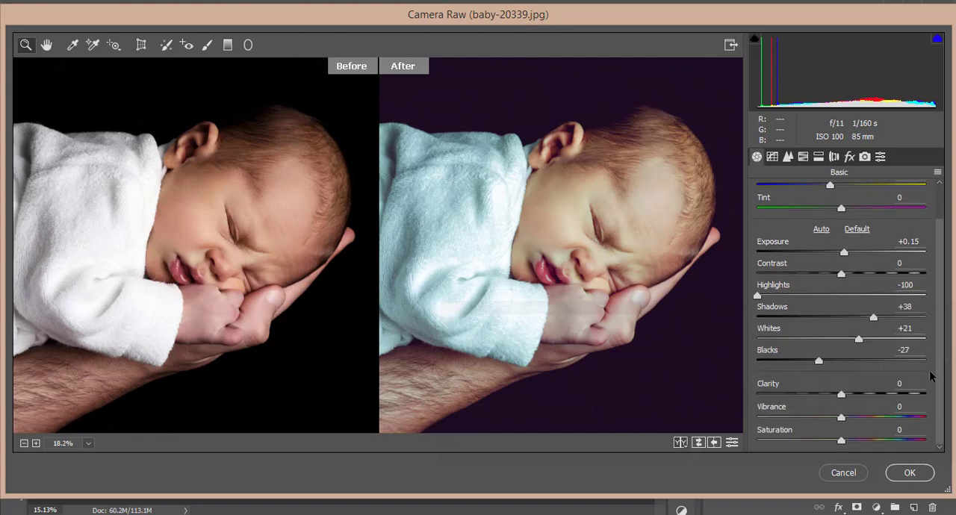
# - Examine the preset's point tone curves for the RGB, Blue, Green and Red channels
pyautogui.click(774, 156)
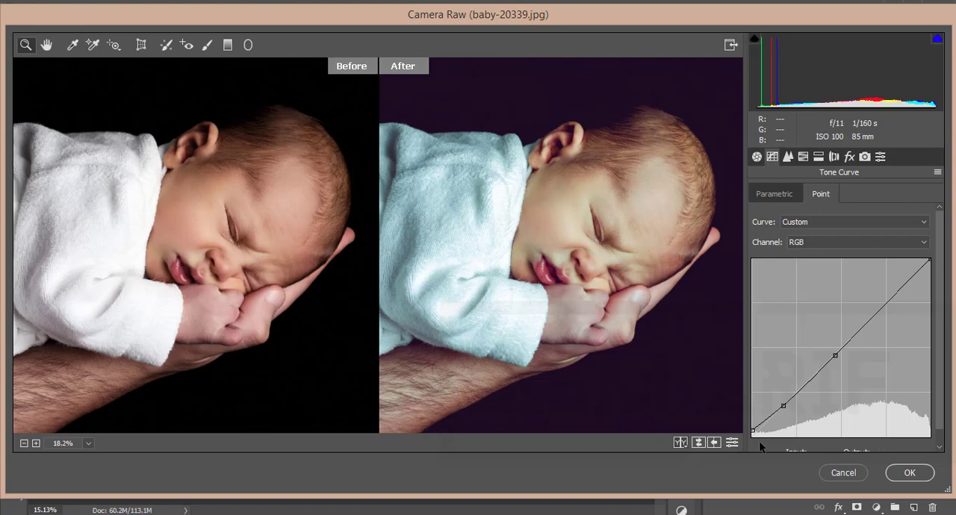
pyautogui.click(808, 245)
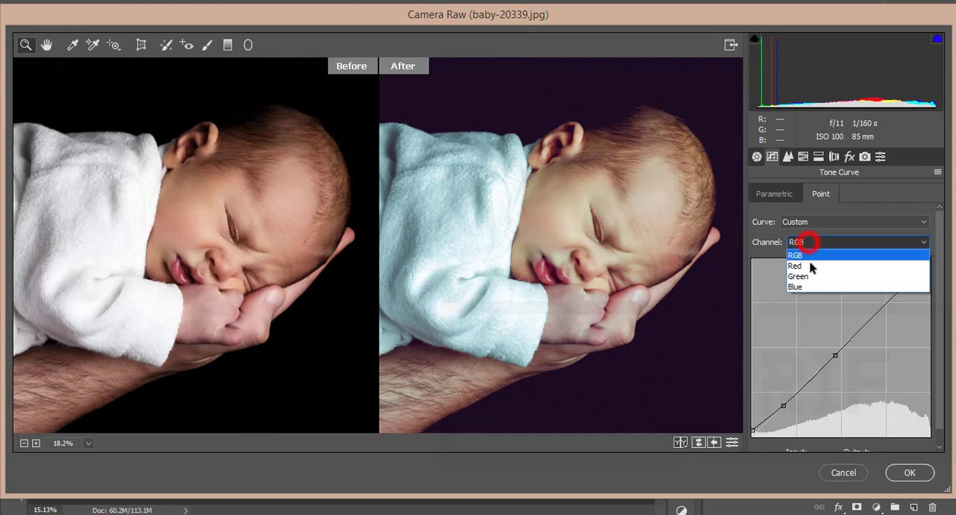
pyautogui.click(805, 284)
pyautogui.click(813, 242)
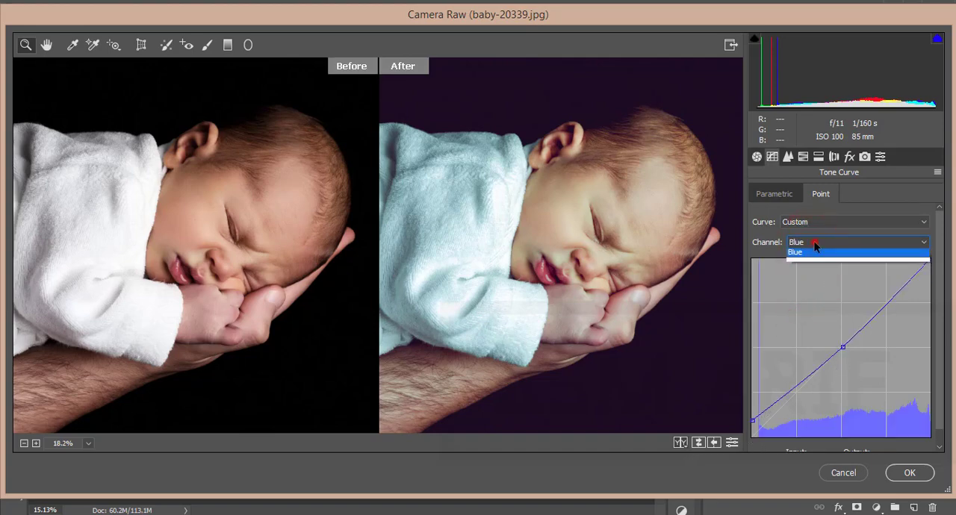
pyautogui.click(811, 274)
pyautogui.click(821, 243)
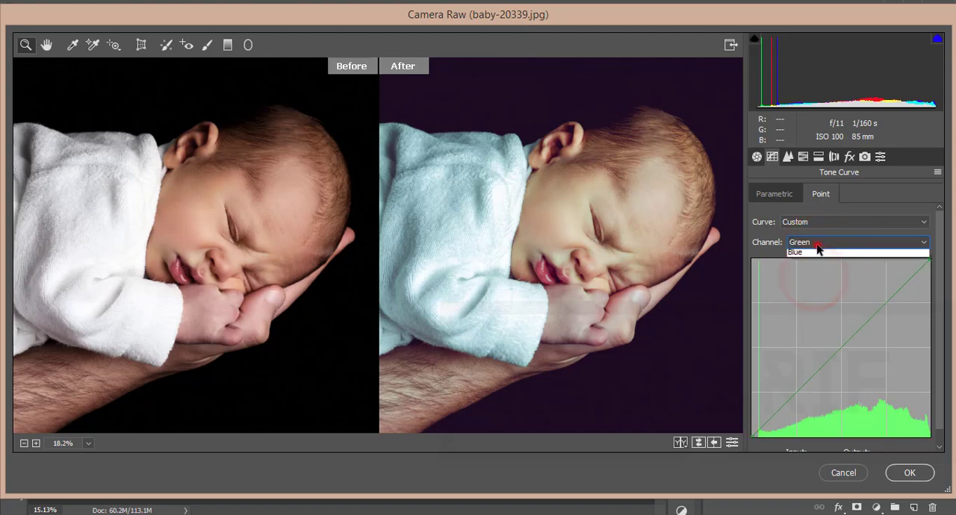
pyautogui.click(809, 263)
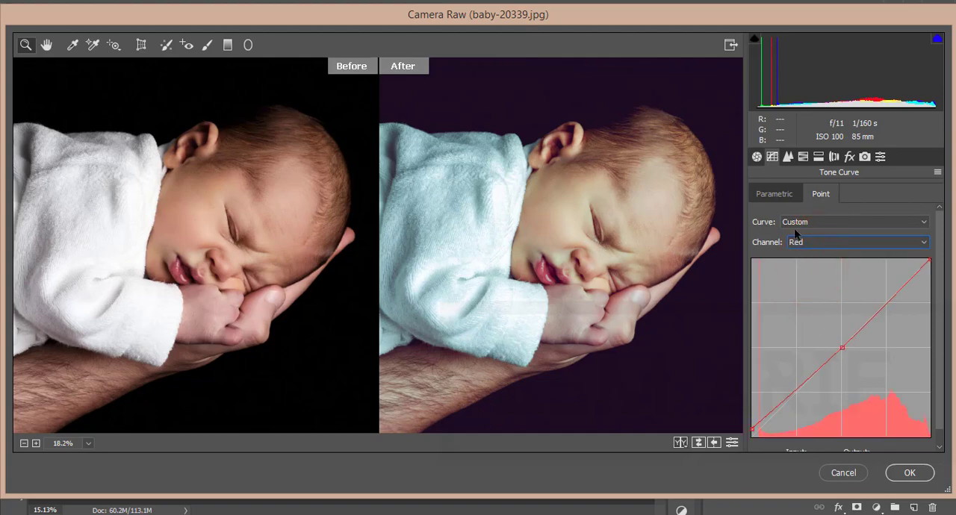
# - Review the preset's Detail settings and its HSL luminance, saturation and hue adjustments
pyautogui.click(788, 157)
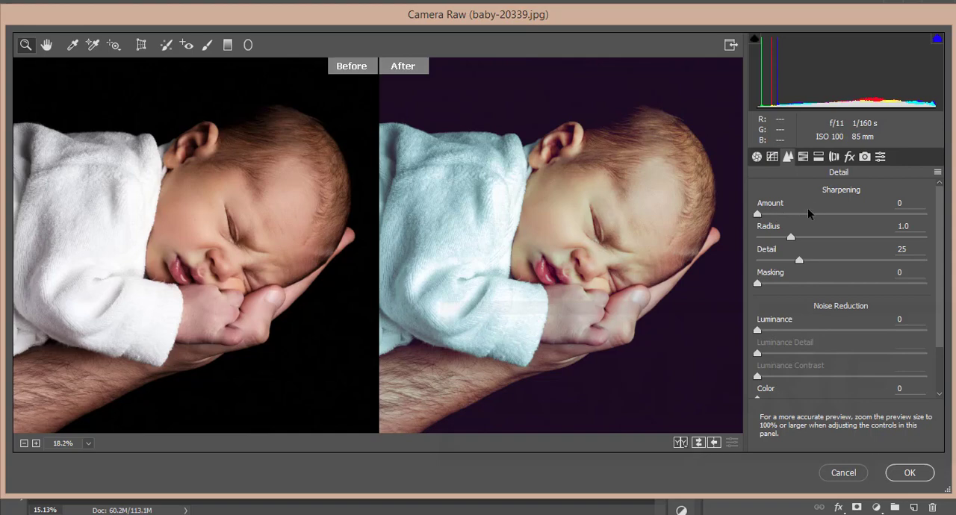
pyautogui.click(803, 157)
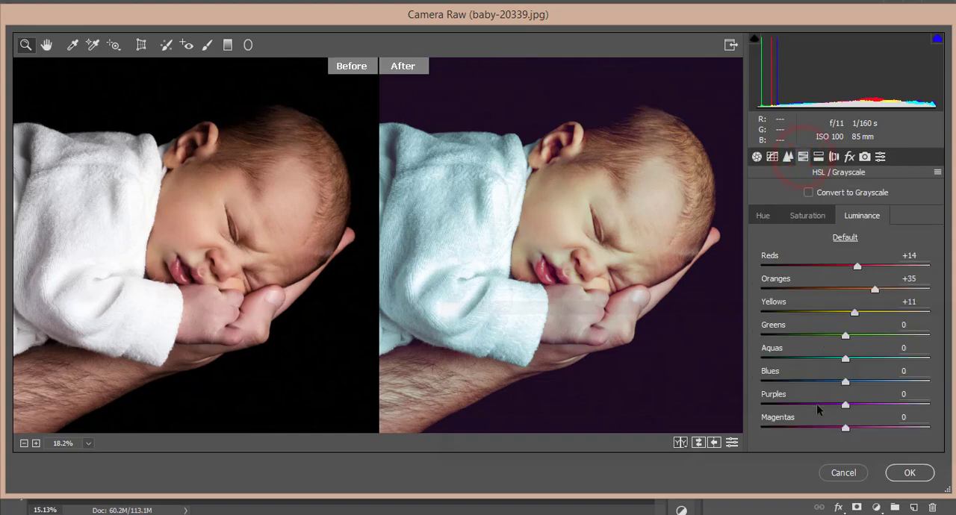
pyautogui.click(924, 255)
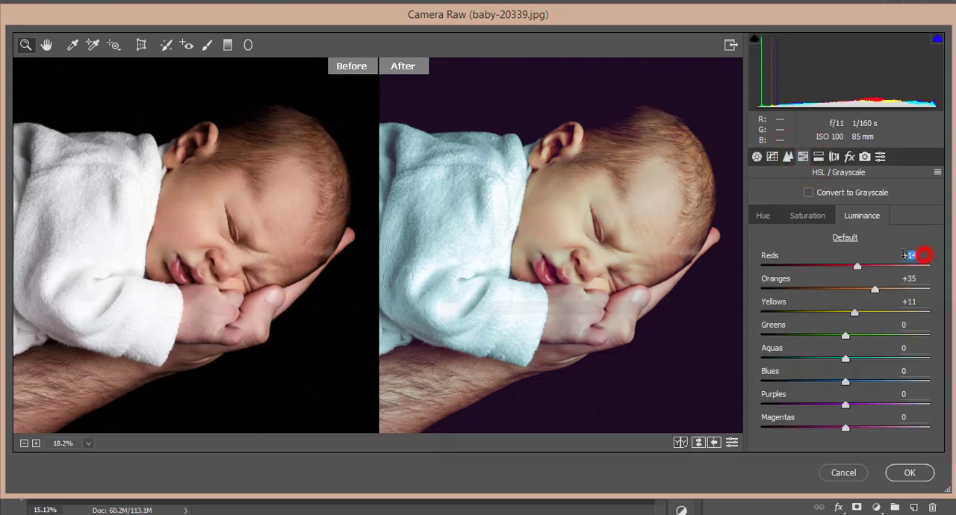
pyautogui.click(925, 281)
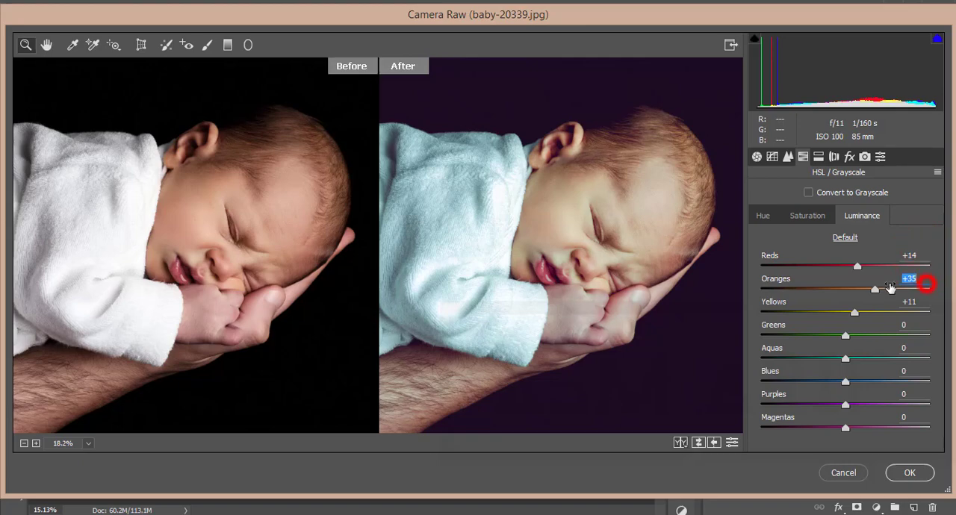
pyautogui.click(924, 302)
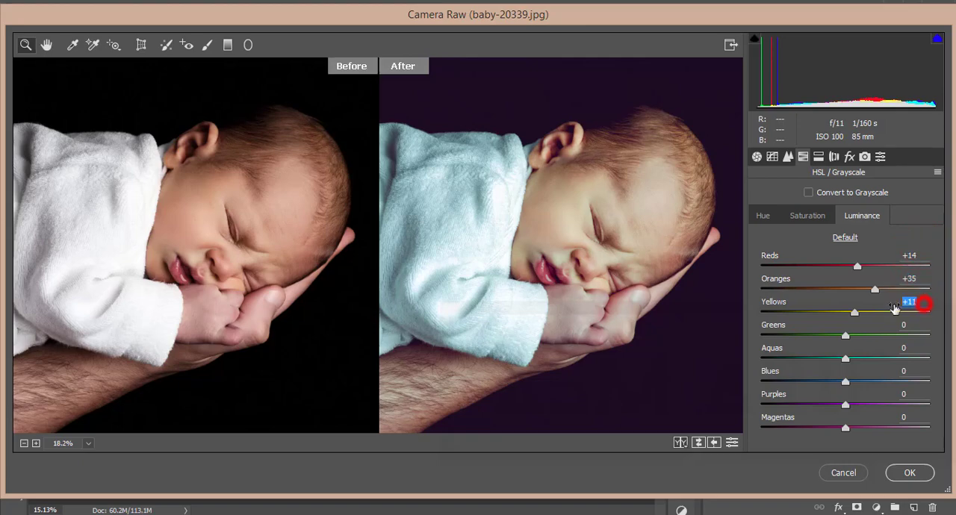
pyautogui.click(807, 216)
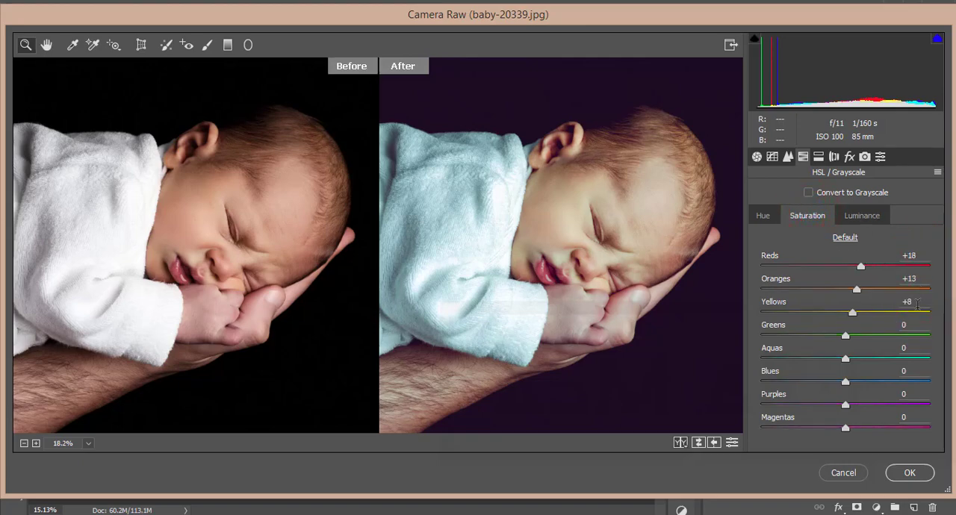
pyautogui.click(763, 216)
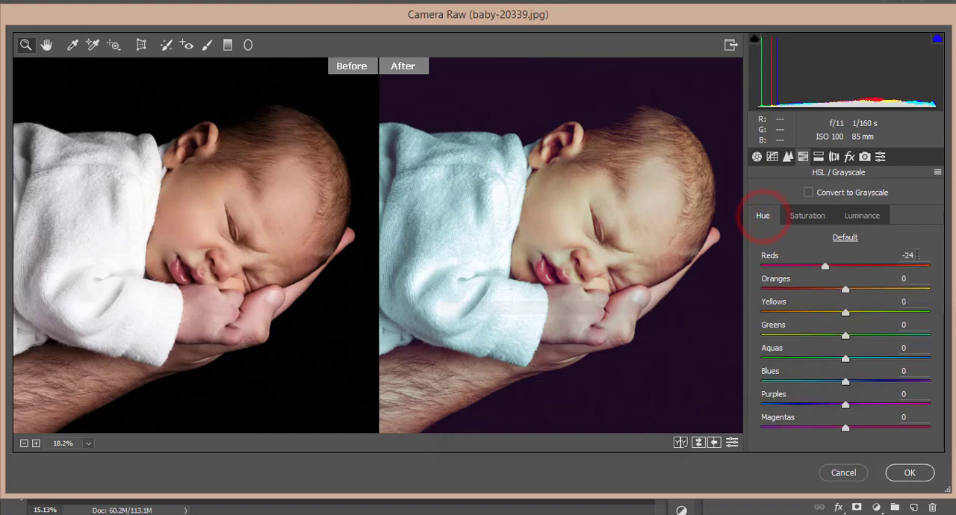
# - Examine the preset's Split Toning hue and saturation values for highlights and shadows
pyautogui.click(819, 157)
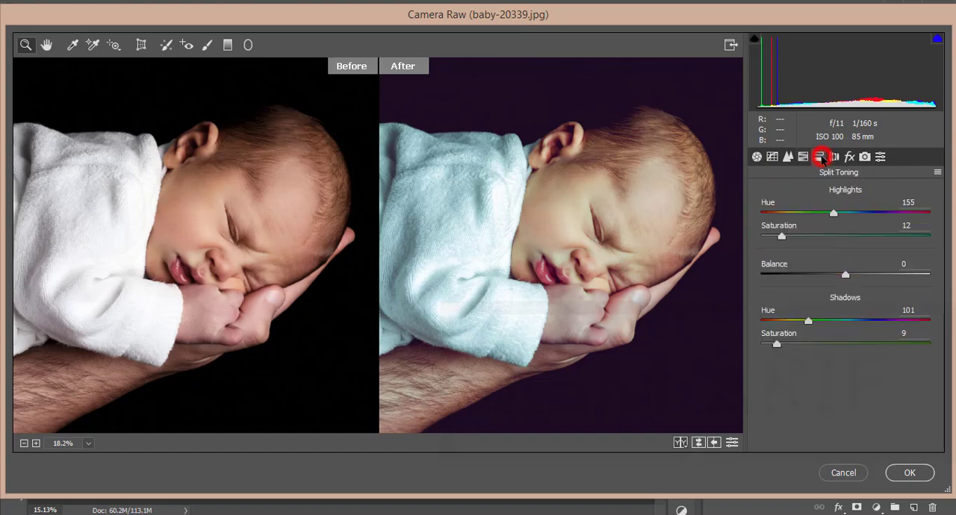
pyautogui.click(913, 202)
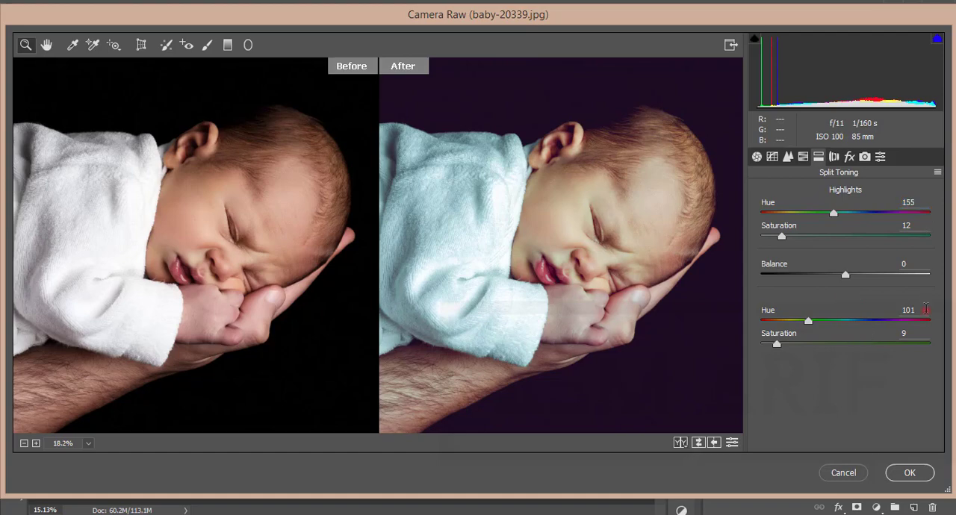
pyautogui.click(913, 311)
pyautogui.click(904, 333)
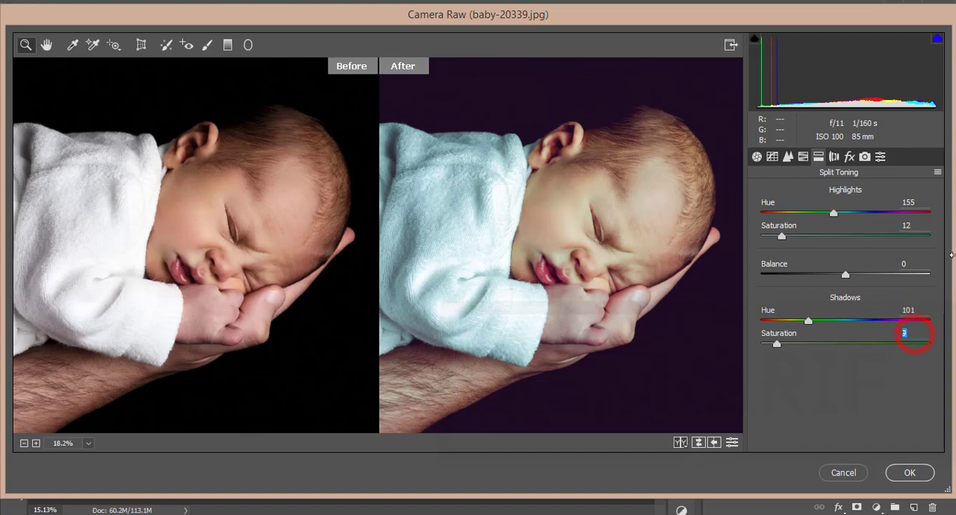
# - Review the preset's Effects and Camera Calibration settings, and apply the Camera Raw filter to the prs layer
pyautogui.click(849, 156)
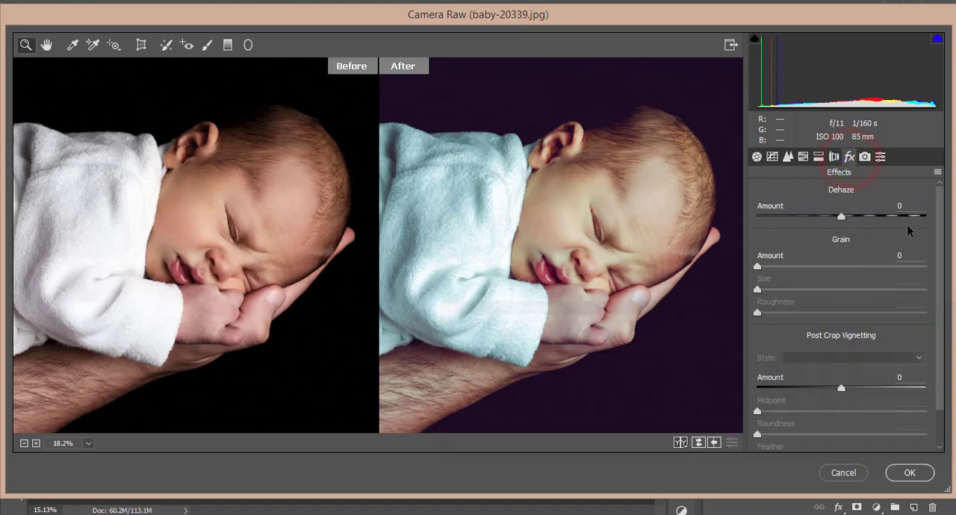
pyautogui.click(864, 156)
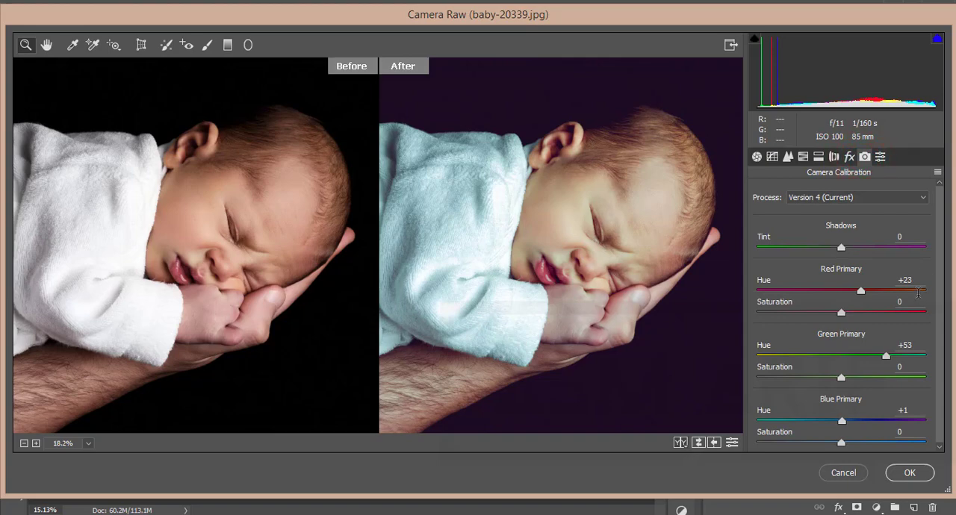
pyautogui.moveTo(918, 280); pyautogui.dragTo(892, 282)
pyautogui.click(921, 343)
pyautogui.click(908, 473)
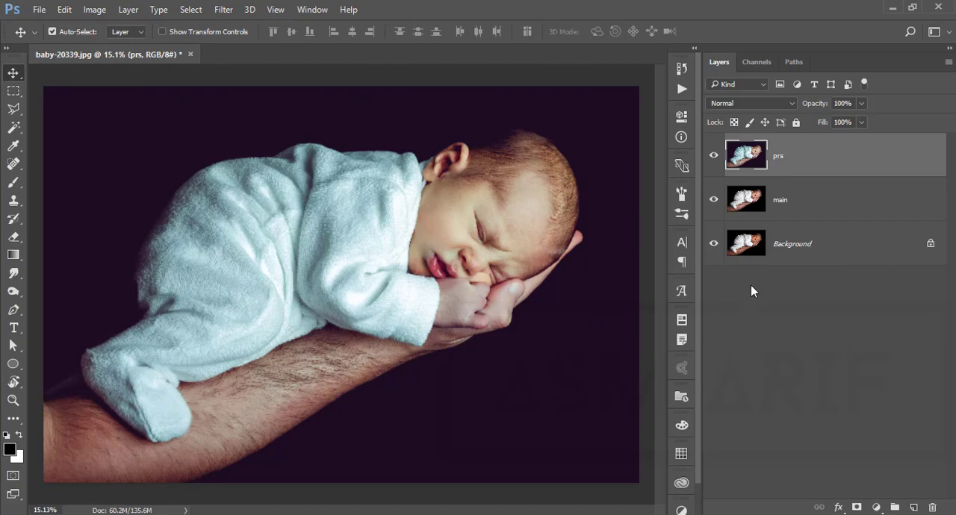
# - Duplicate the prs layer and open the copy in the Nik Collection's Color Efex Pro 4 filter
pyautogui.press('ctrl')
pyautogui.hotkey('ctrl', 'j')
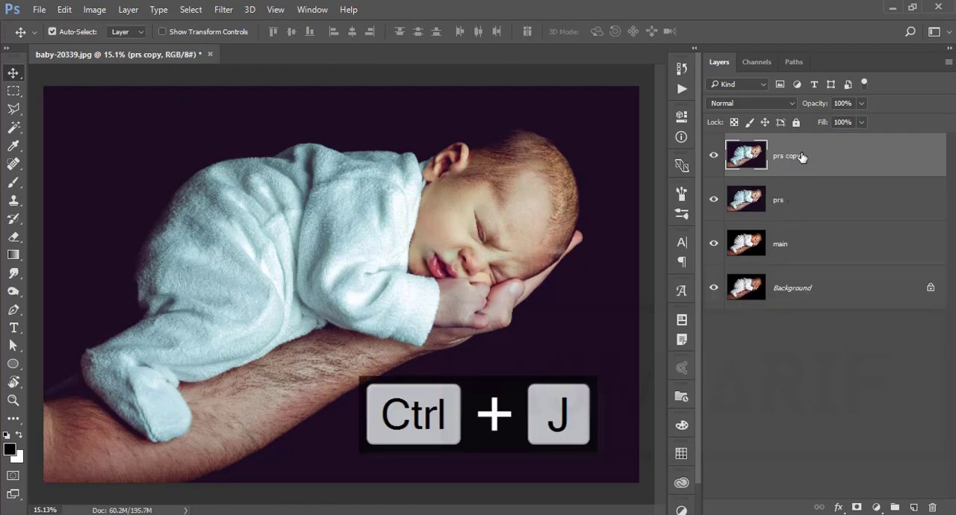
pyautogui.click(223, 10)
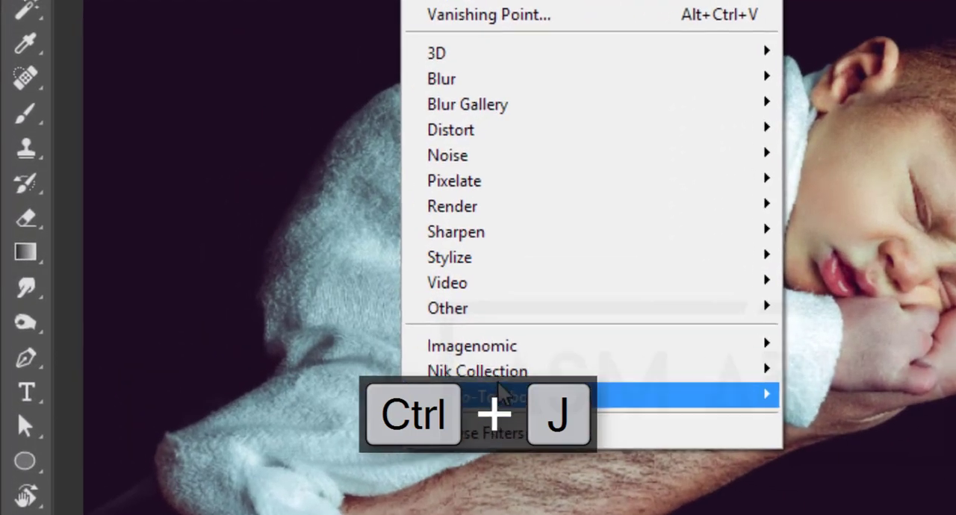
pyautogui.moveTo(337, 336)
pyautogui.click(189, 353)
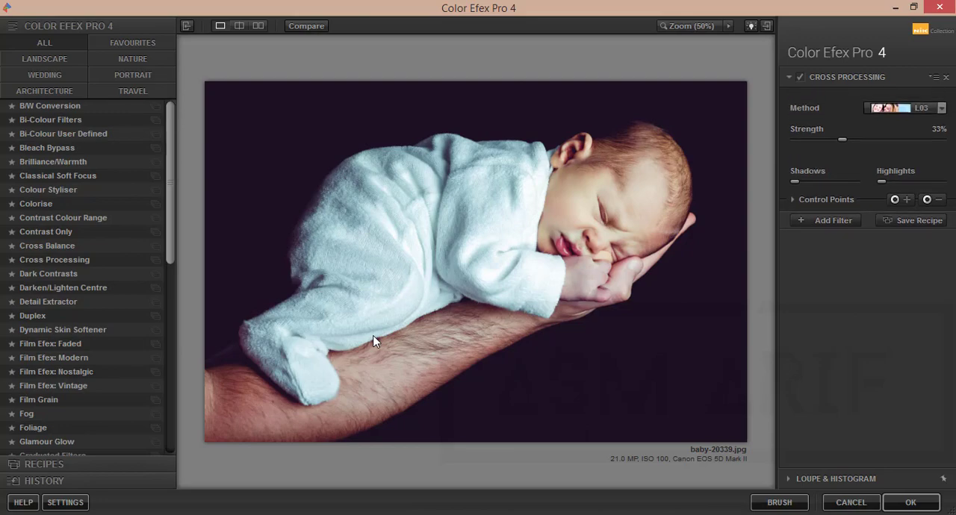
# - Apply the Cross Processing filter to the photo with method L03
pyautogui.click(48, 261)
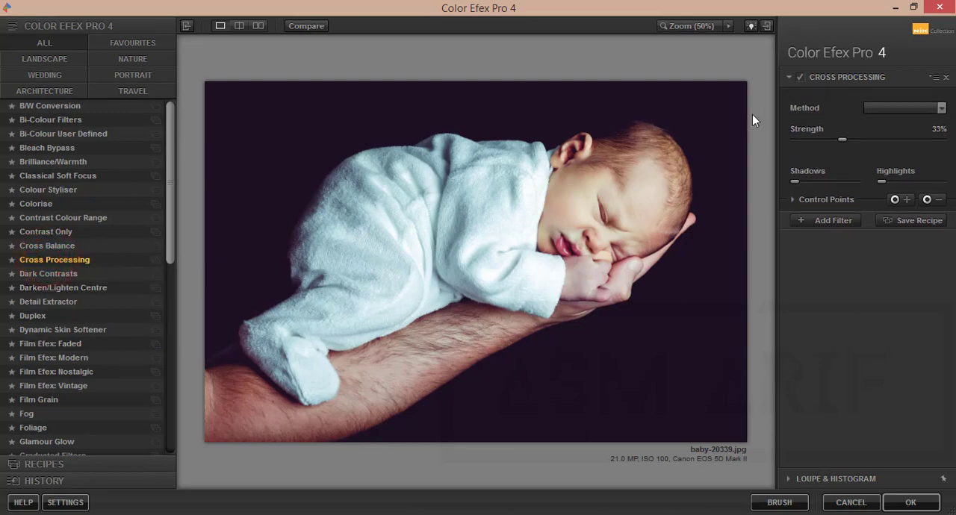
pyautogui.click(899, 111)
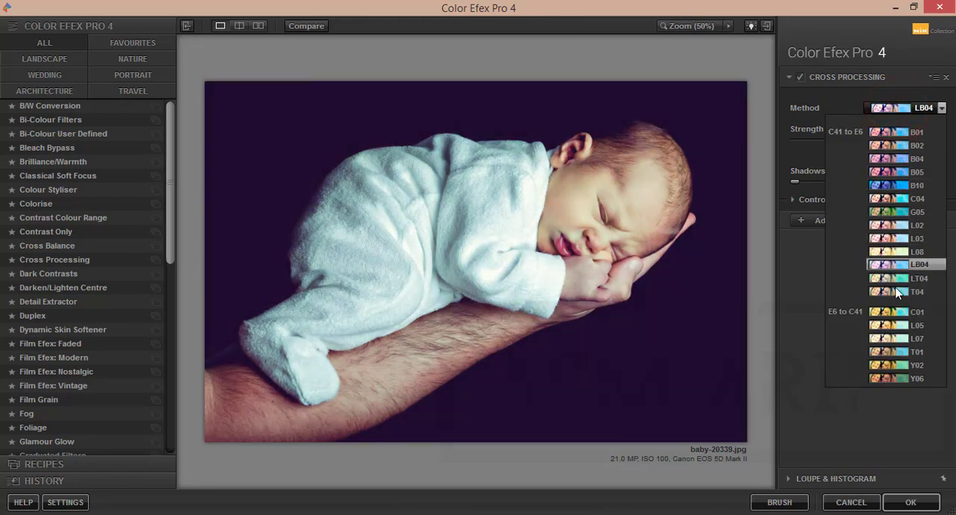
pyautogui.click(902, 239)
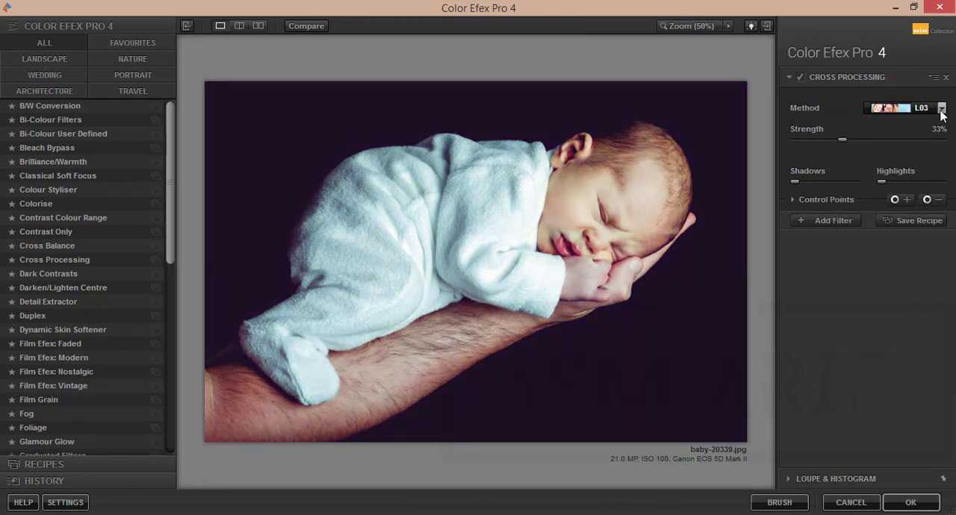
pyautogui.click(942, 111)
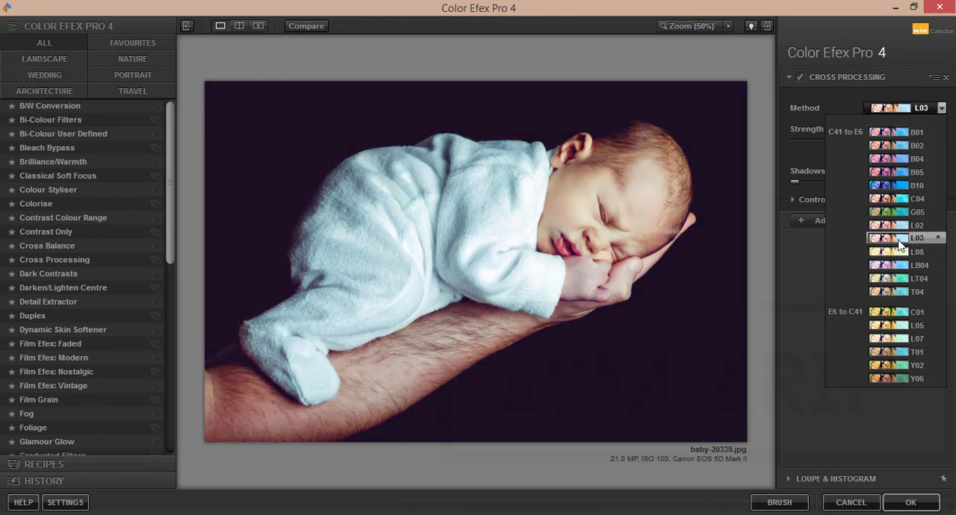
pyautogui.click(899, 239)
pyautogui.click(908, 503)
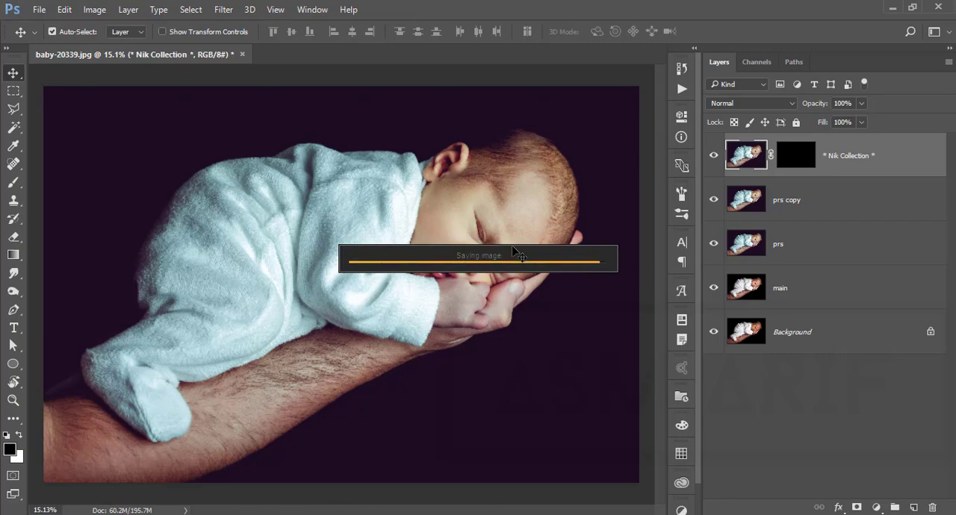
# - Isolate the Background layer to compare the original photo with the edit, and show all layers again
pyautogui.click(715, 334)
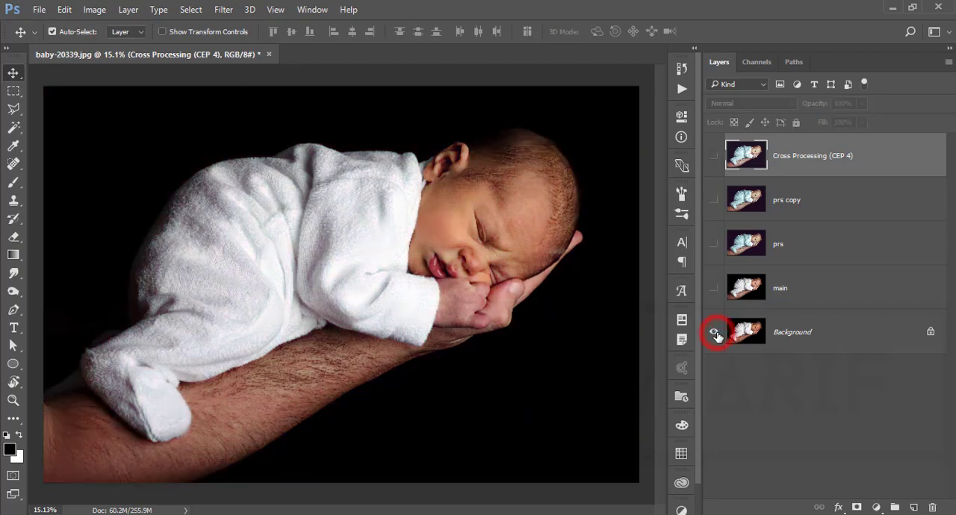
pyautogui.keyDown('alt'); pyautogui.click(715, 334); pyautogui.keyUp('alt')
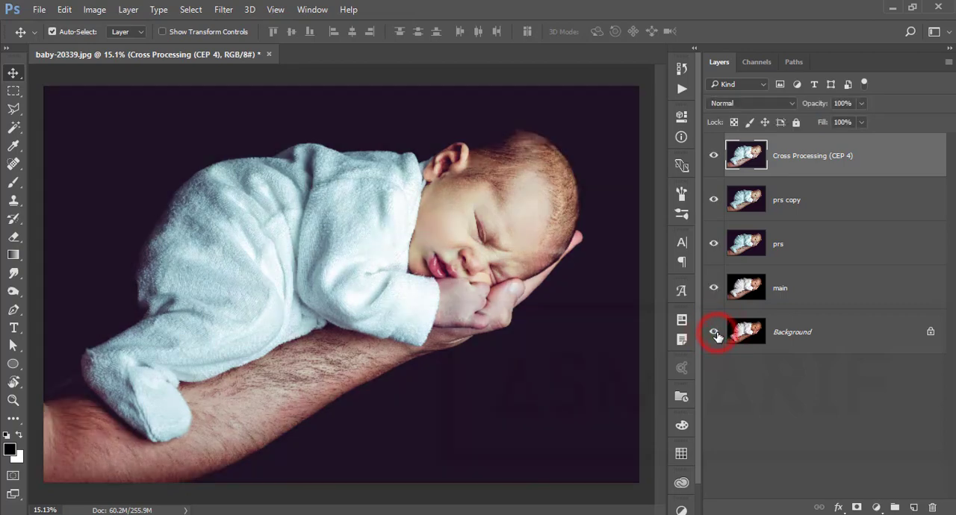